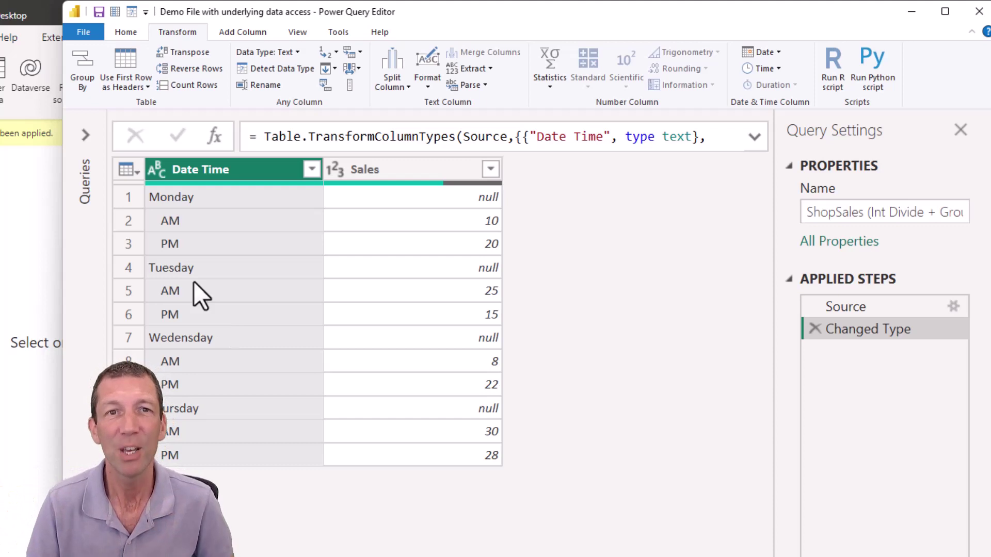
- Add a 0-based Index column numbering the ShopSales rows from 0 to 11
click(241, 33)
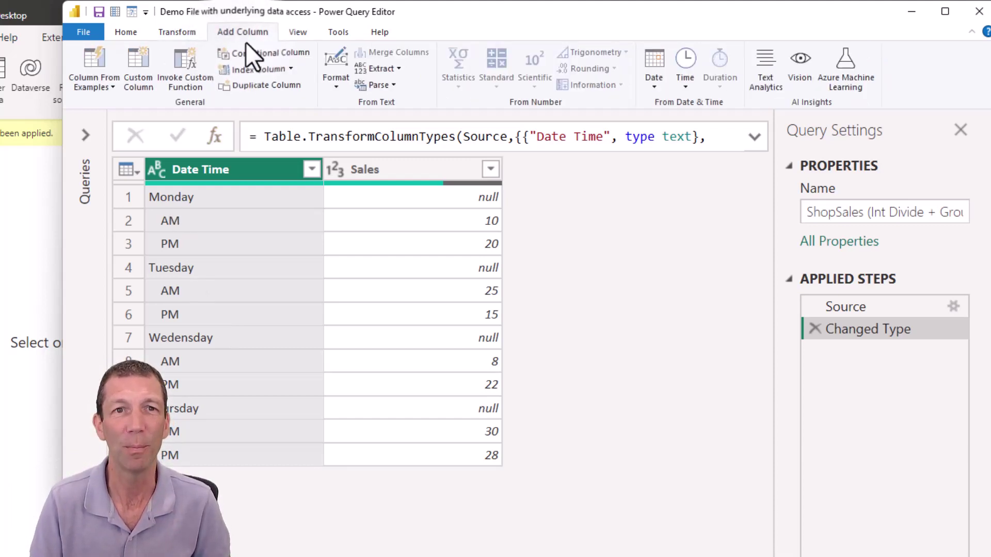
click(245, 70)
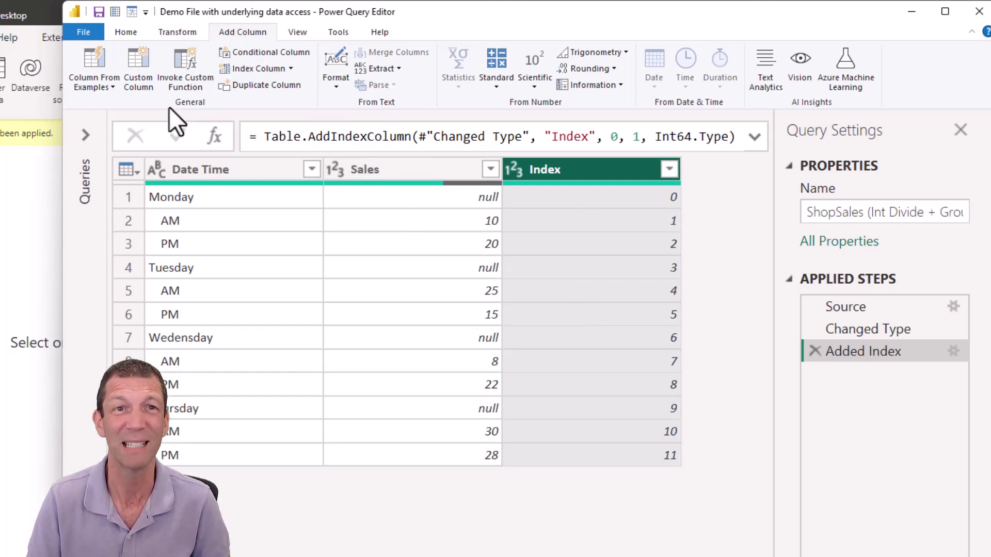
- Integer-divide the Index column by 3 so each day's three rows share a group number
click(174, 30)
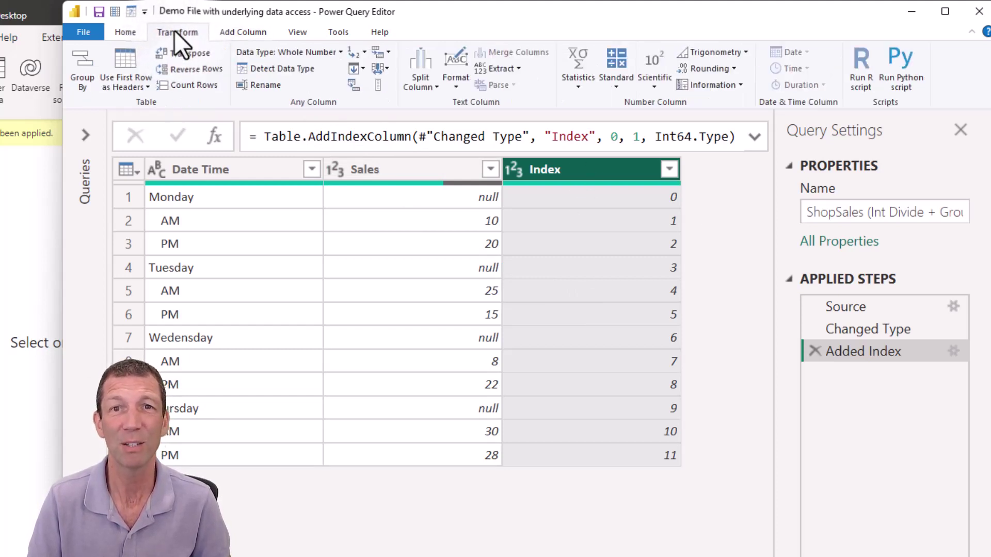
click(615, 82)
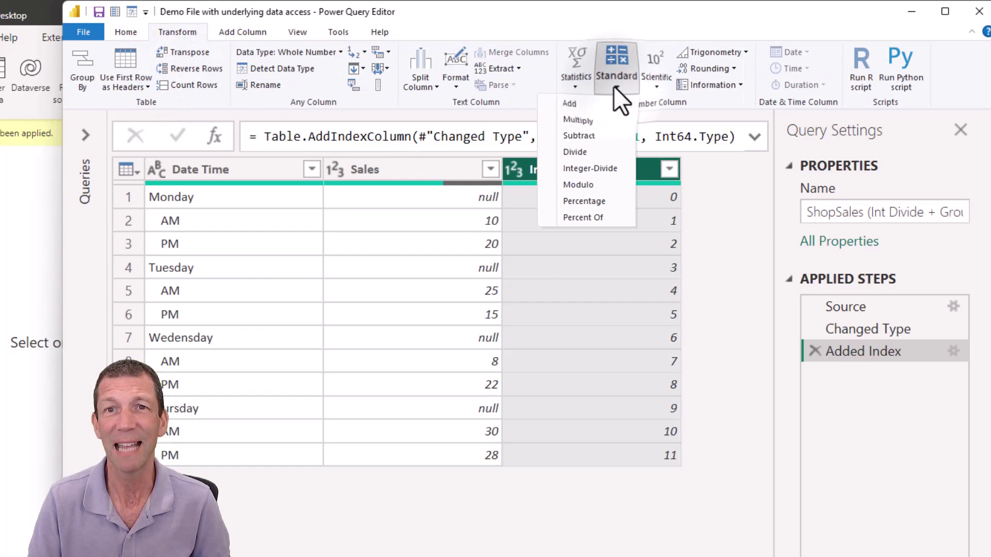
click(612, 167)
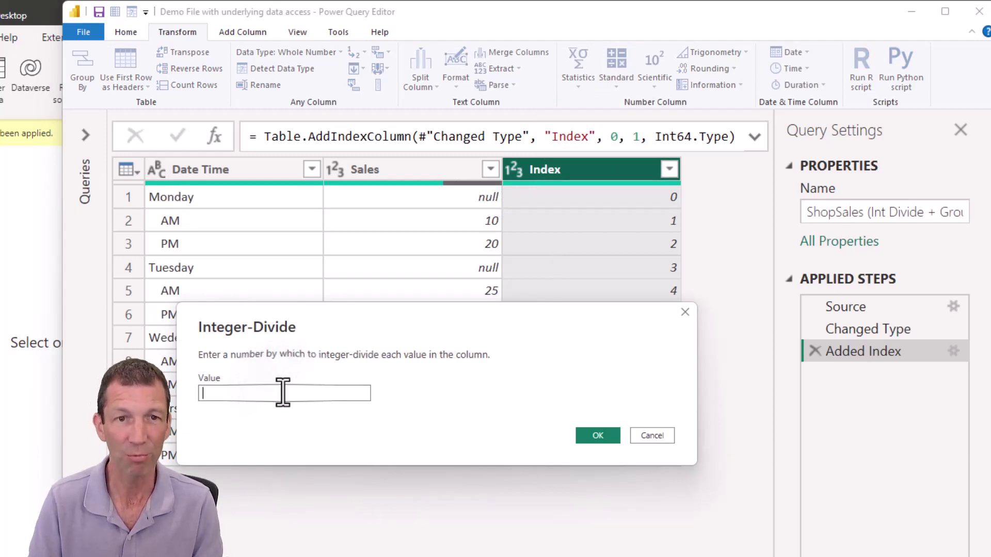
text(3)
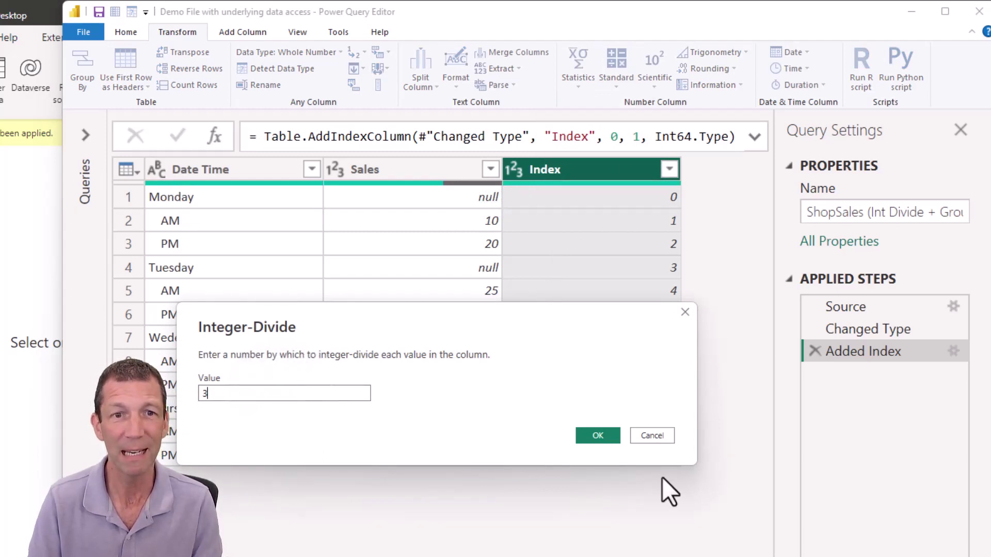
click(597, 435)
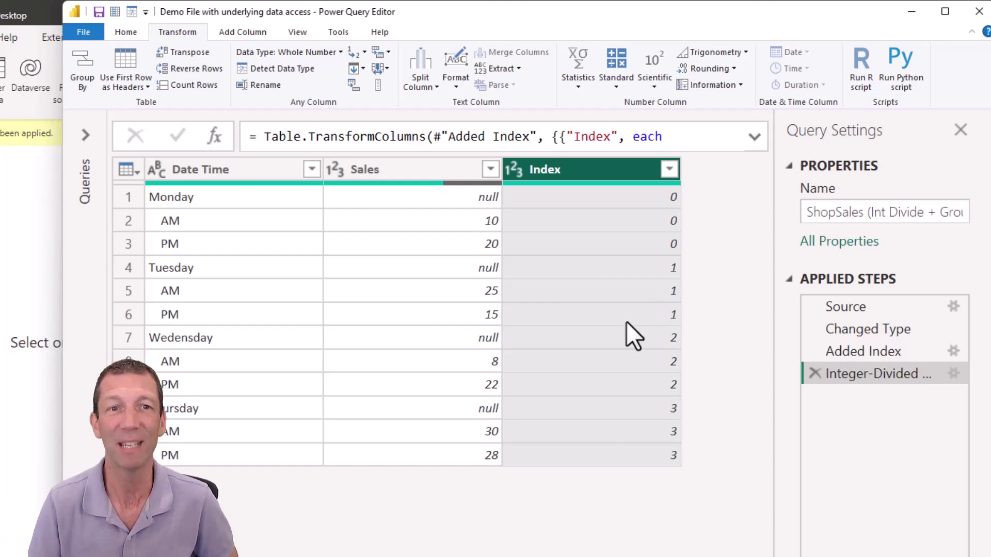
- Group the rows by Index into a new column named Data using the All Rows operation
right_click(574, 170)
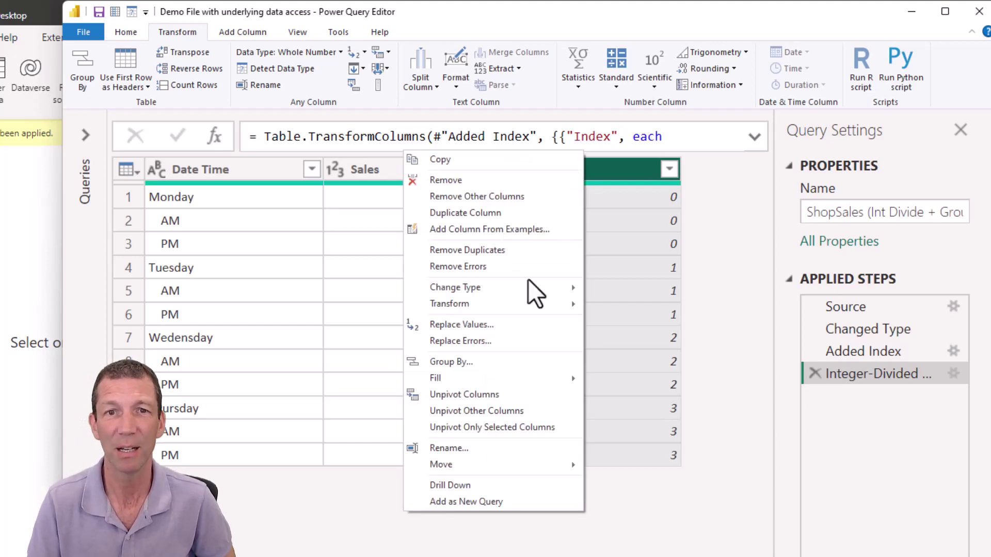
click(510, 361)
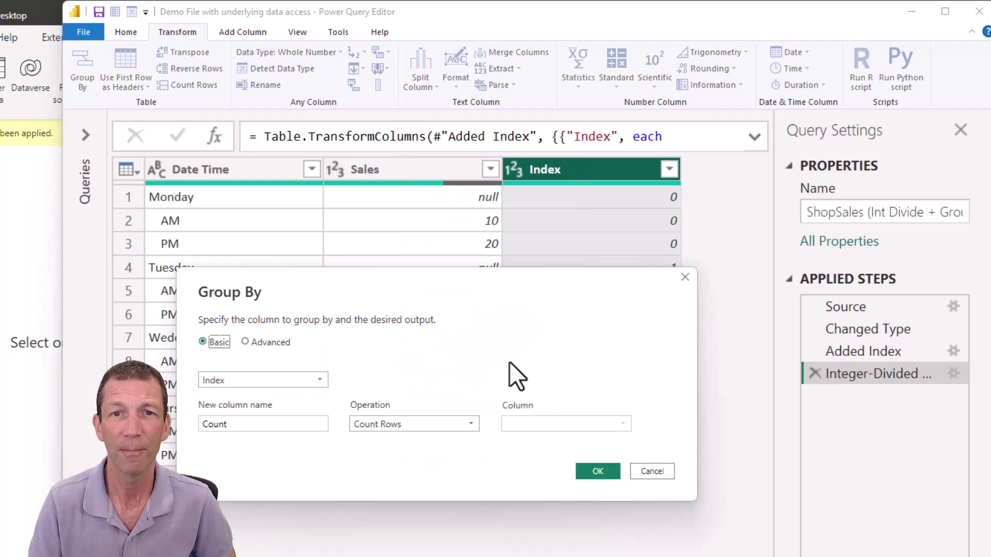
click(268, 427)
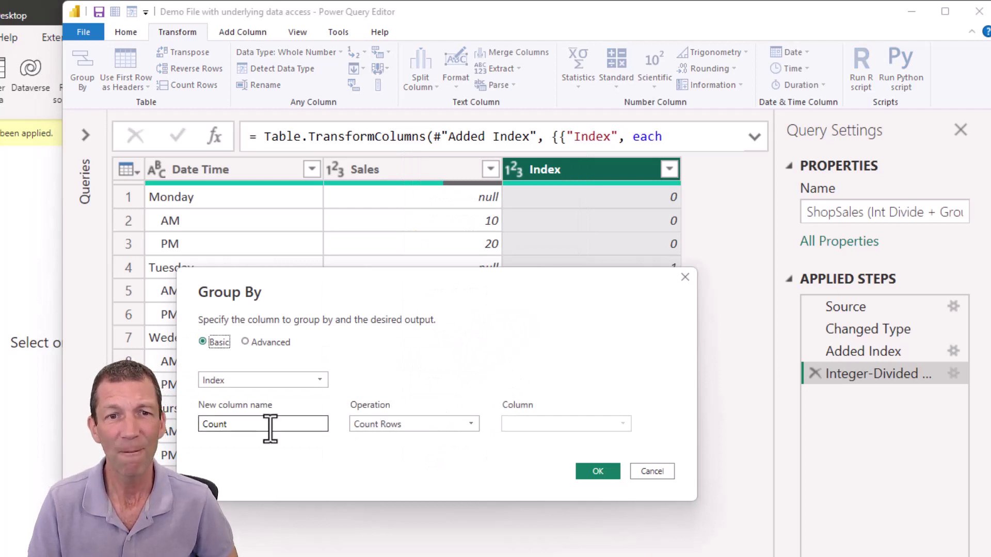
drag(235, 424, 188, 424)
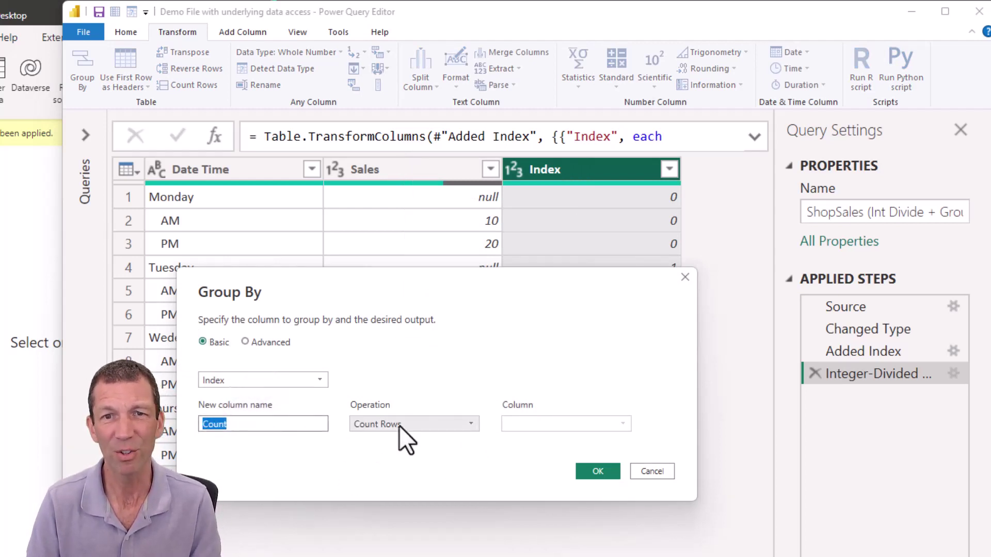
text(Data)
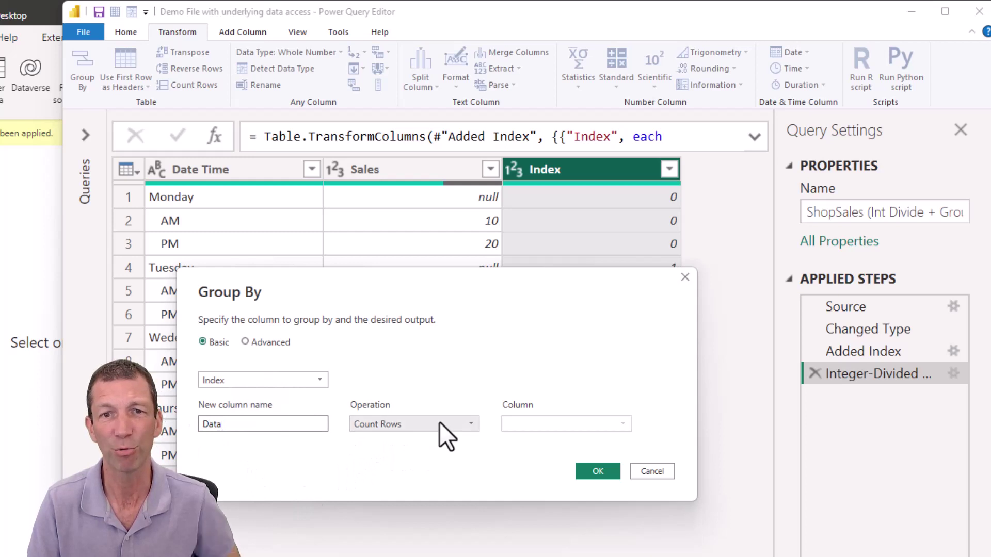
click(439, 424)
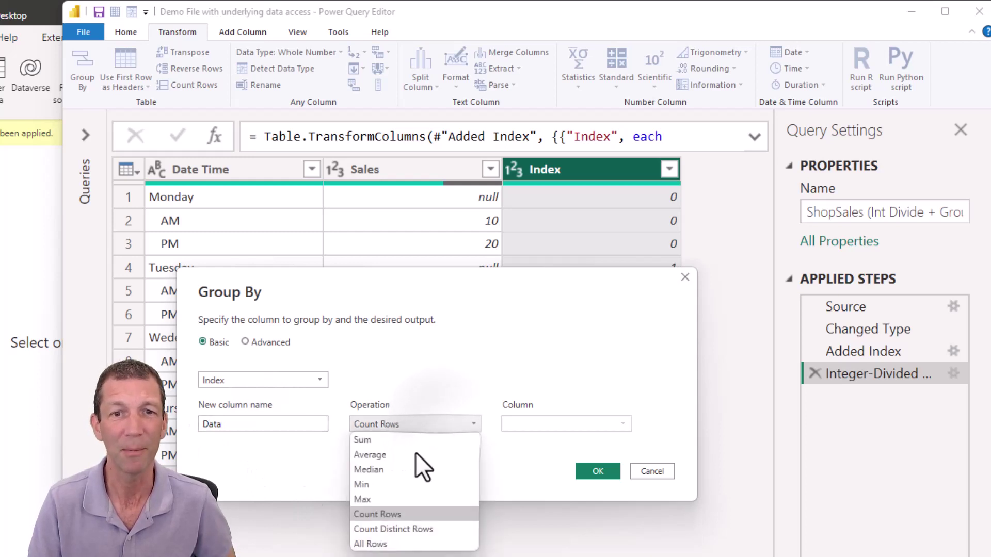
click(416, 544)
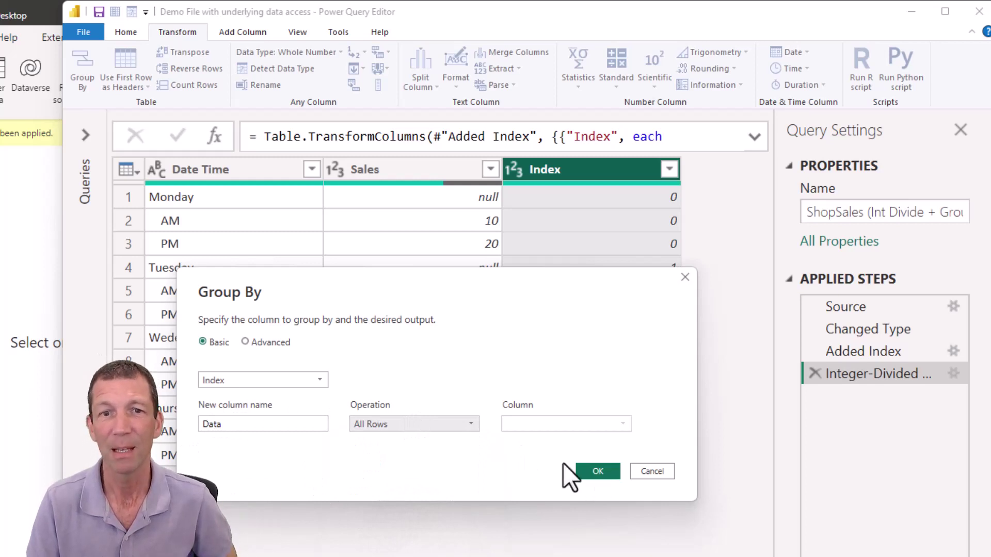
click(602, 470)
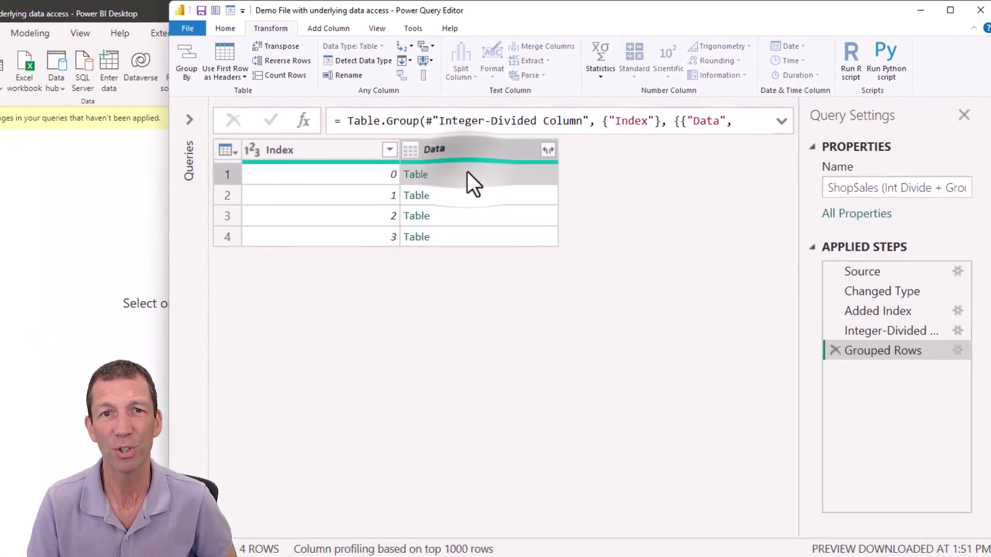
- Preview the nested tables of groups 0 and 1, then drill into Monday's table
click(466, 175)
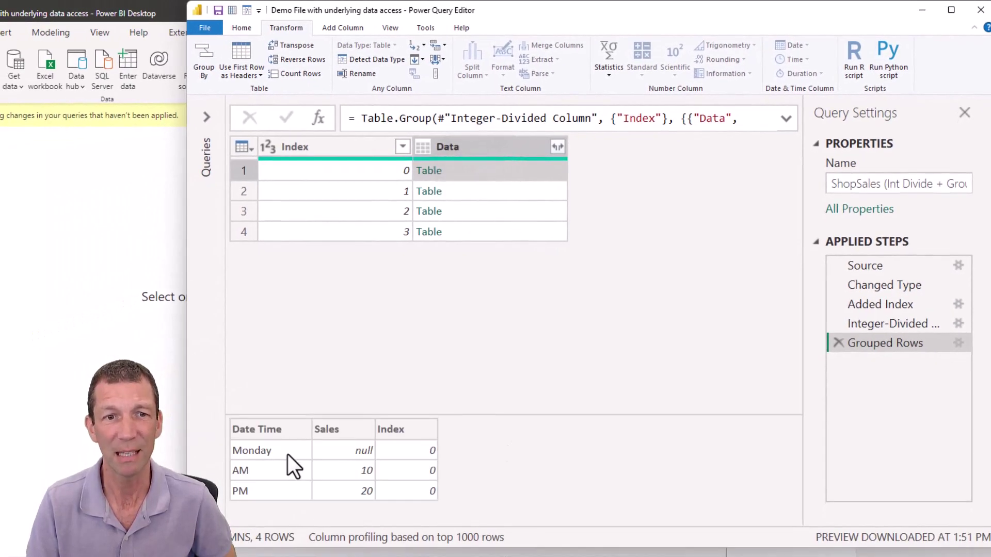
click(492, 191)
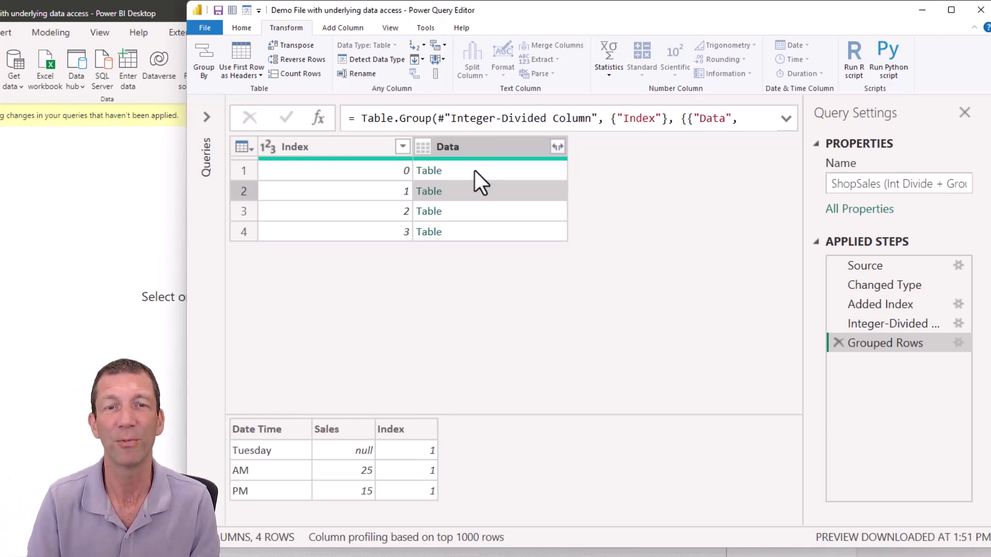
click(430, 172)
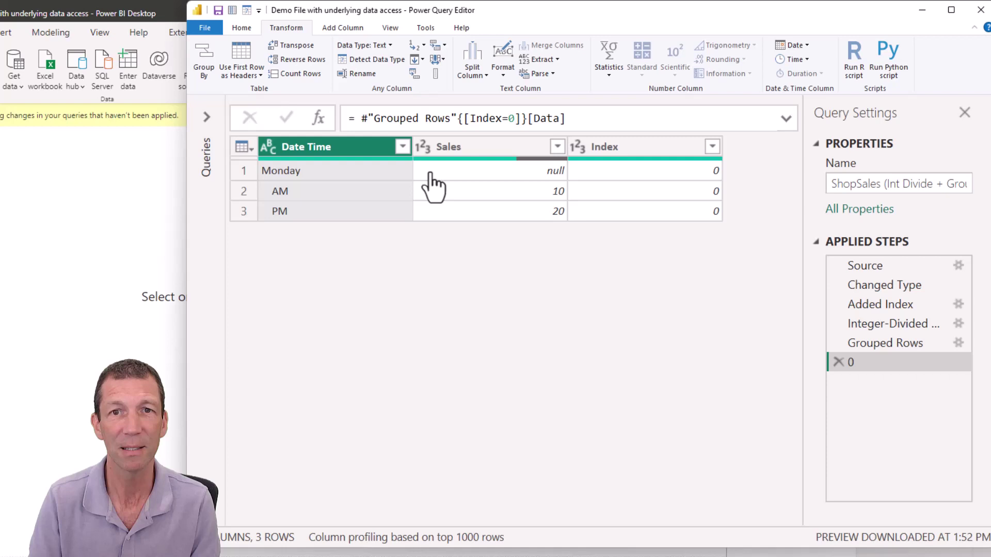
- Trial-remove Monday's Index column, then delete both trial steps to return to Grouped Rows
right_click(634, 148)
click(581, 161)
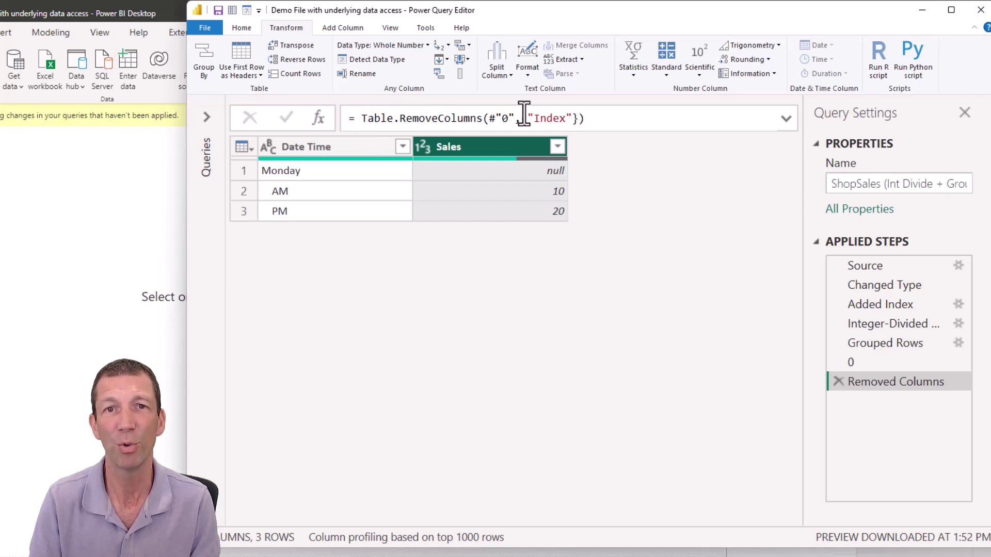
click(838, 381)
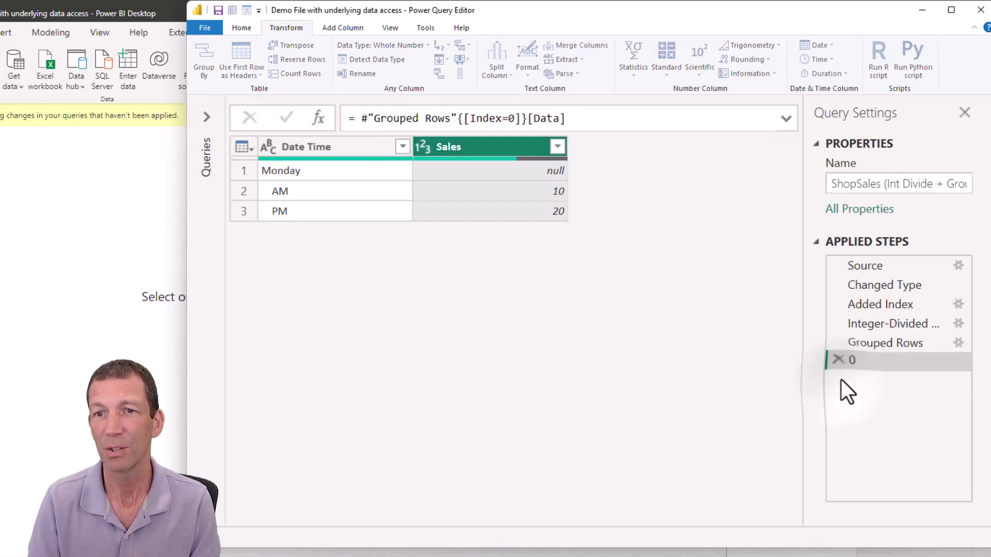
click(837, 364)
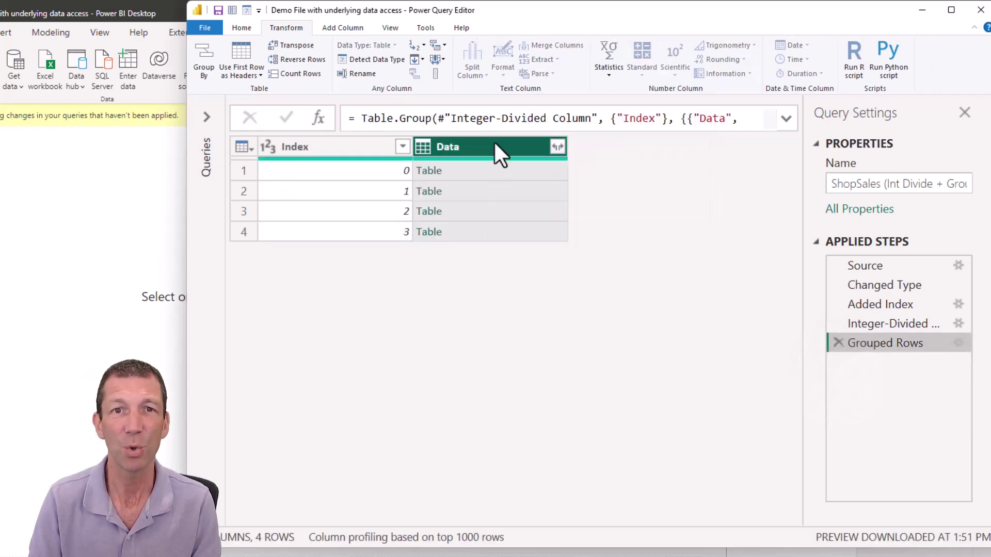
- Add a Custom column with the formula Table.RemoveColumns([Data],"Index")
click(339, 28)
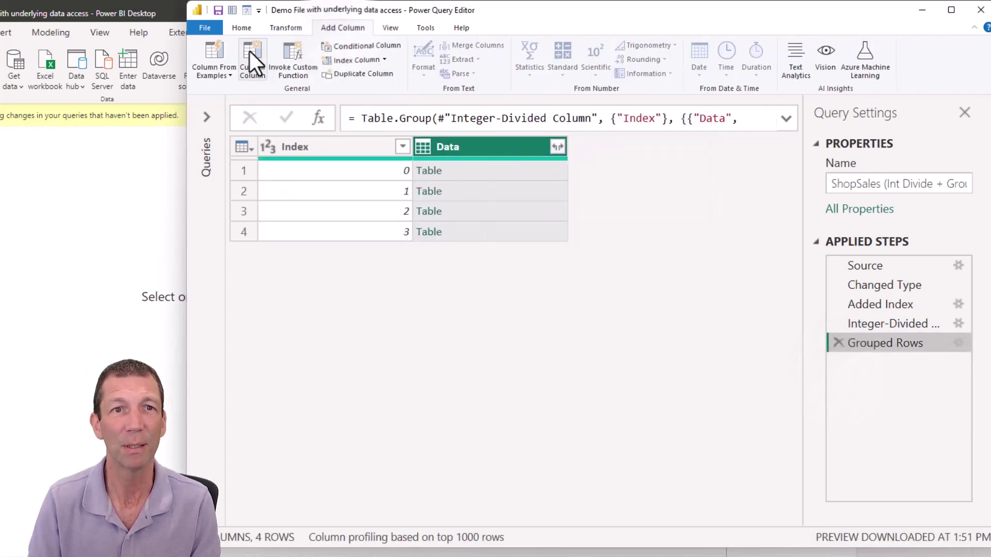
click(250, 54)
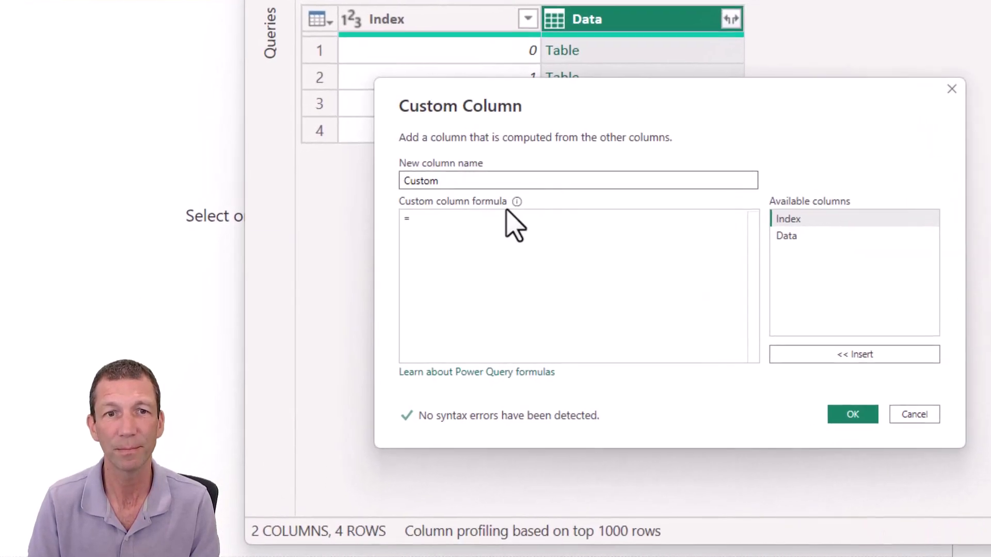
click(414, 278)
text(Ta)
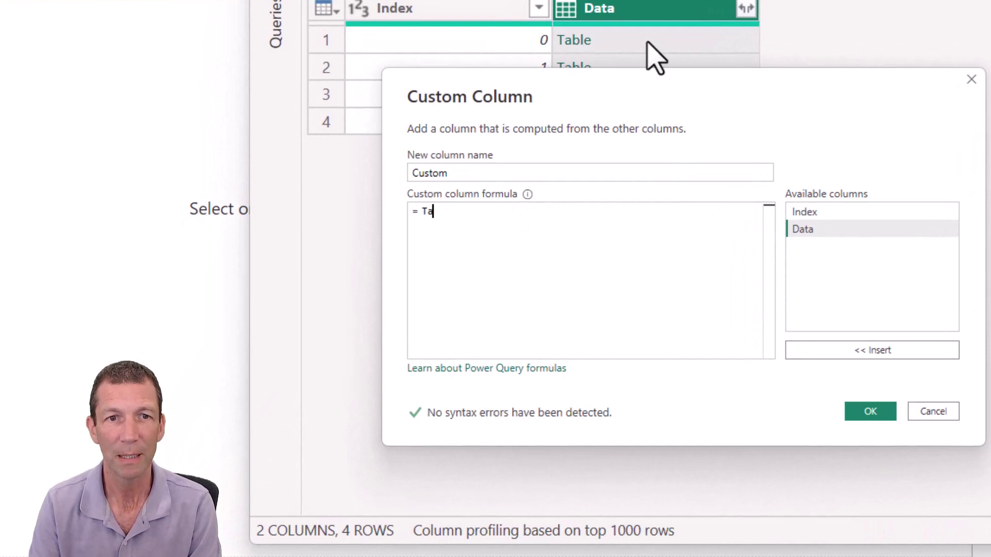
text(blerem)
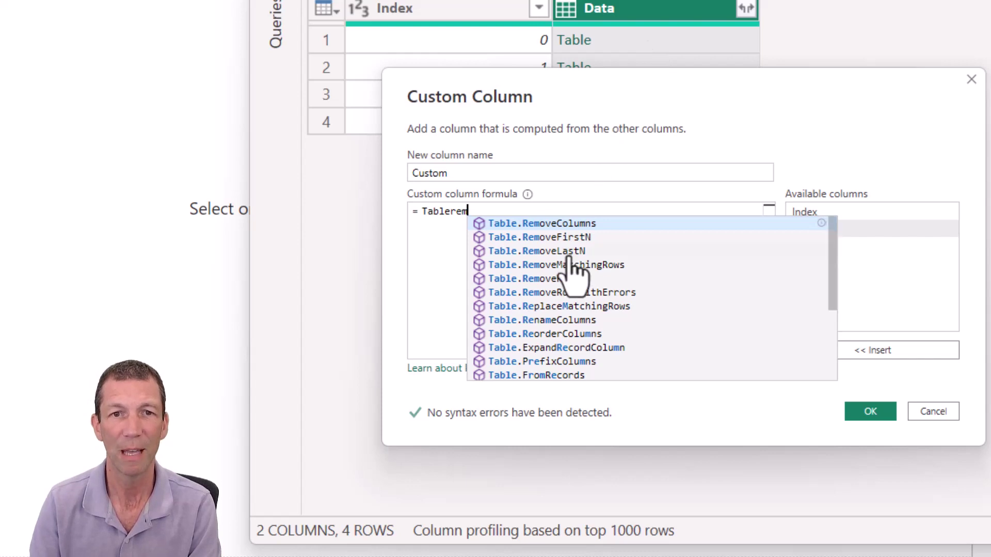
click(590, 224)
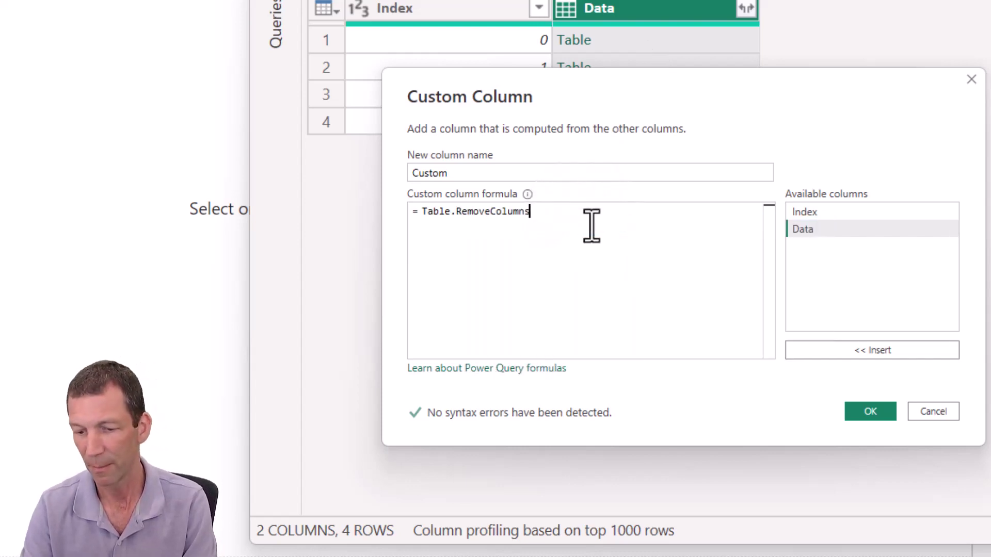
text(()
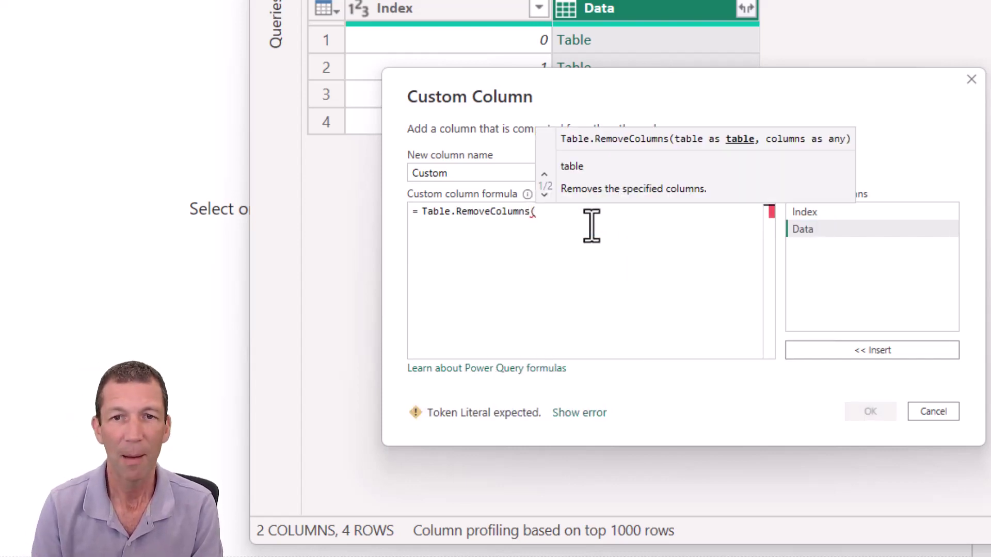
double_click(859, 229)
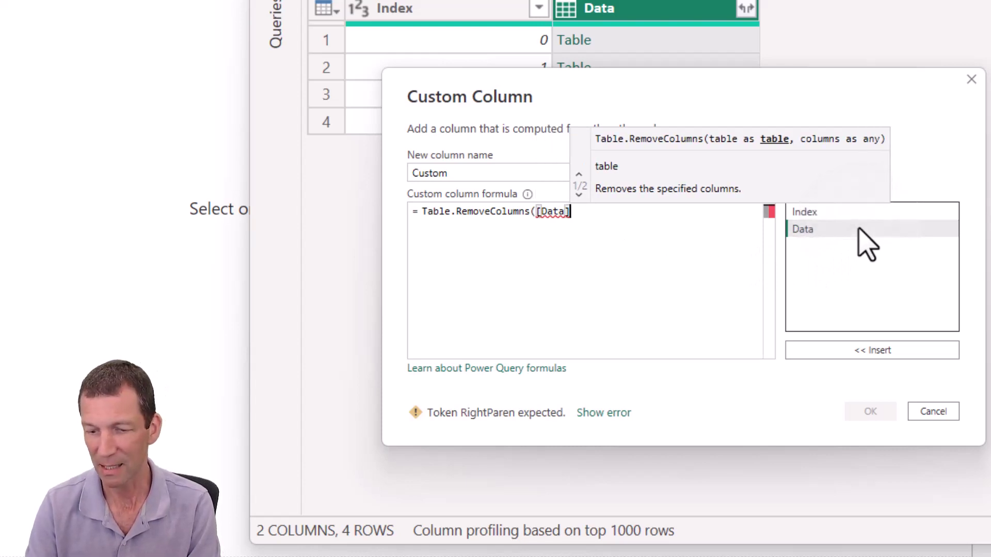
text())
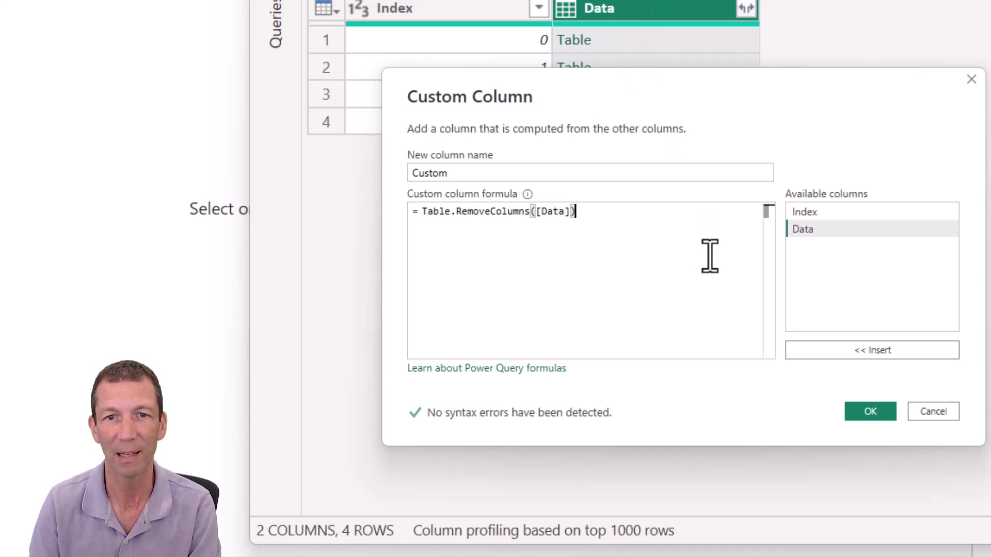
key(BackSpace)
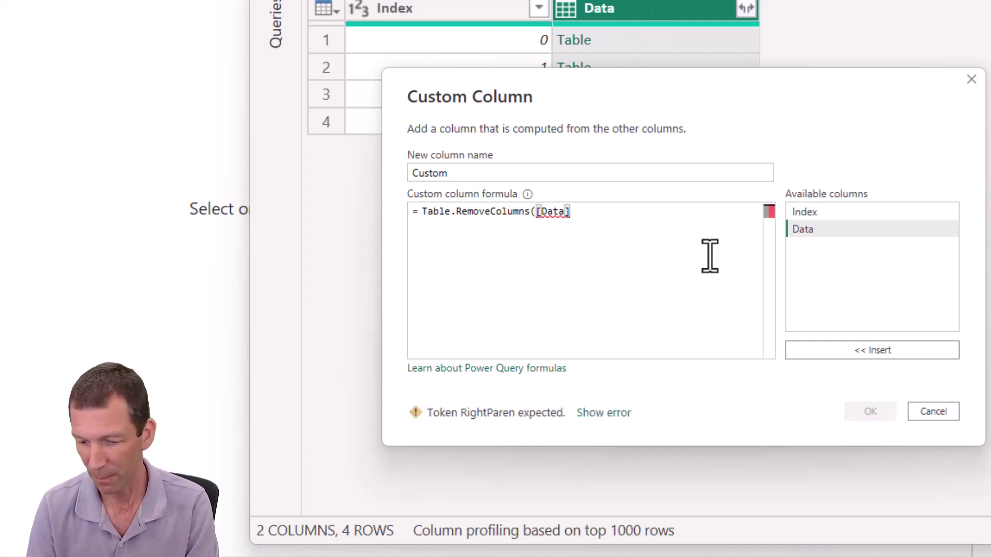
text(,"Index)
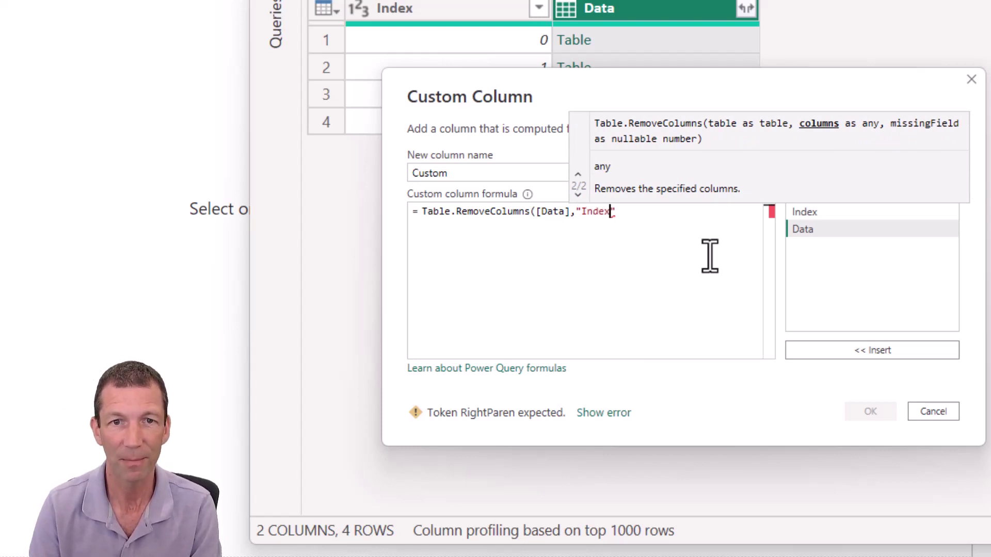
text())
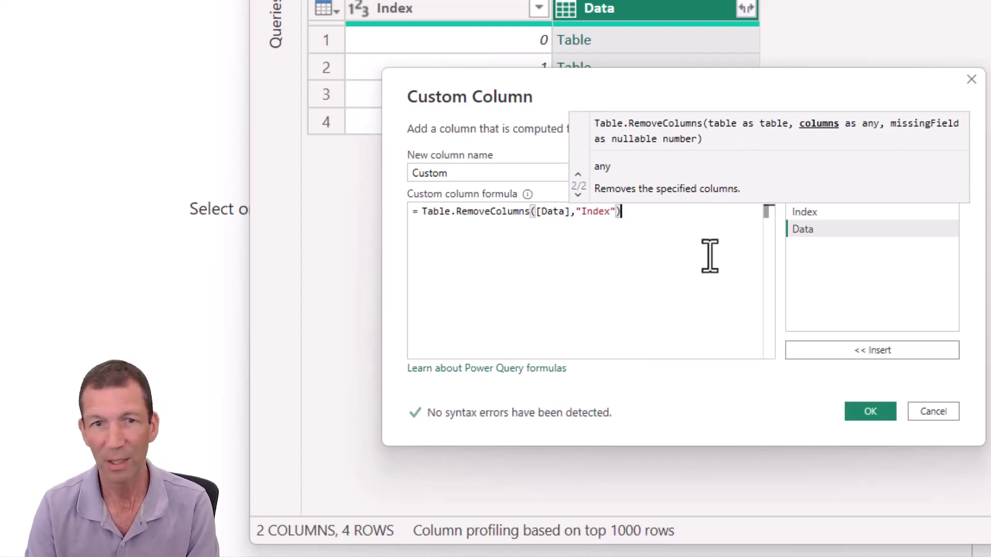
click(867, 411)
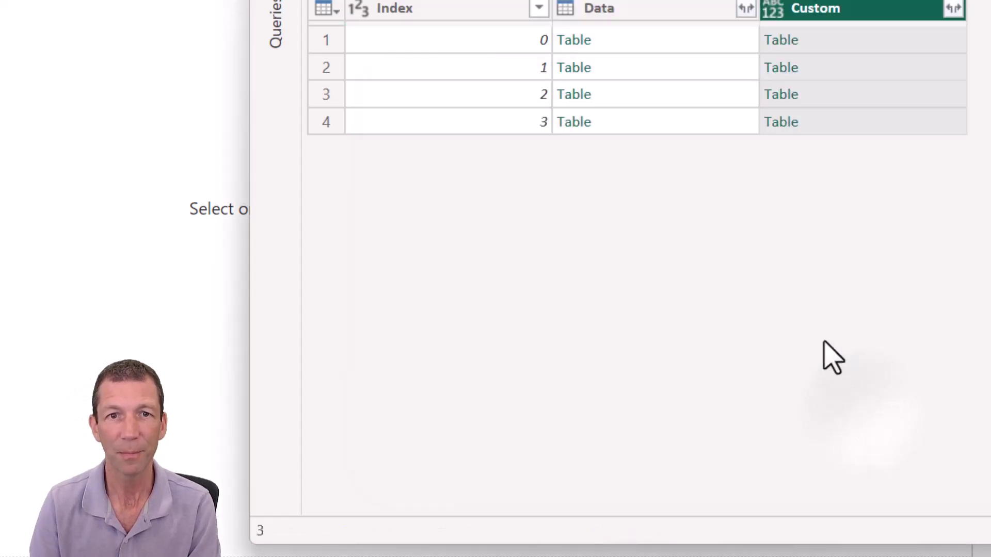
- Wrap the Added Custom formula in Table.Transpose so each table's Date Time and Sales rows become columns
click(850, 43)
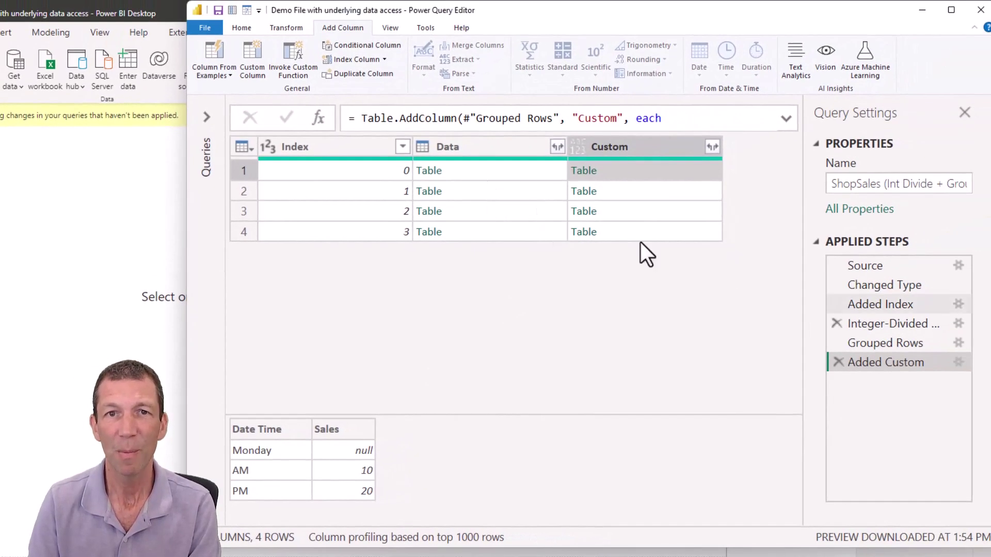
click(960, 362)
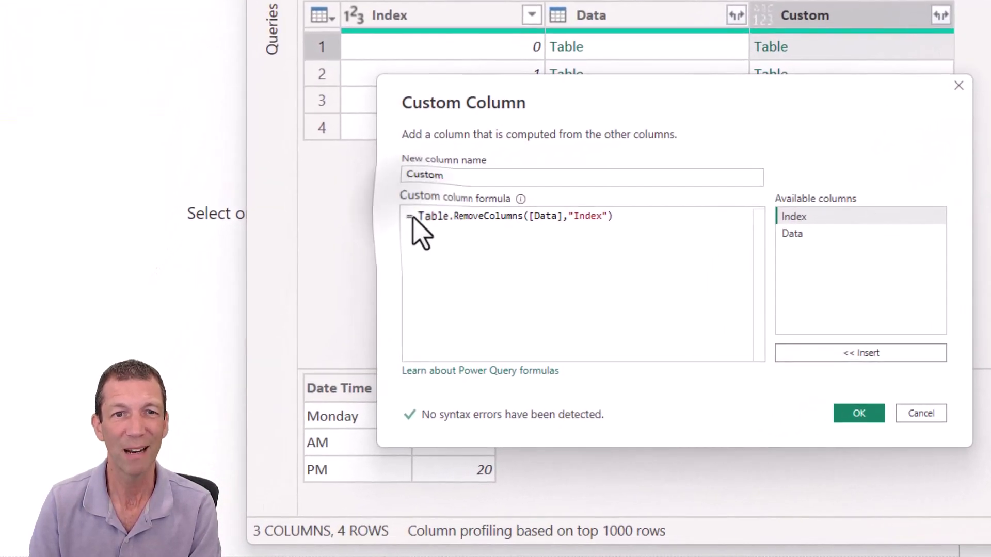
click(417, 216)
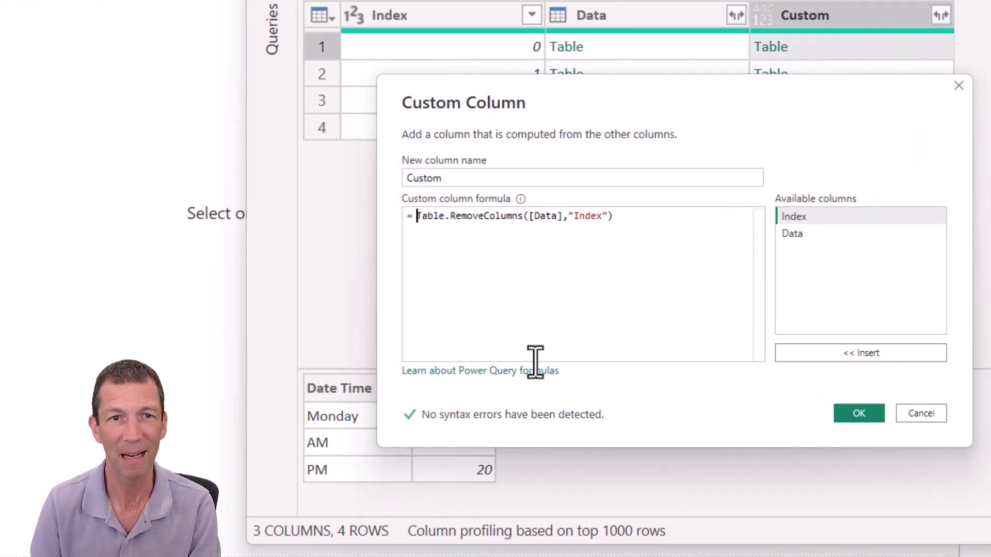
text(ta)
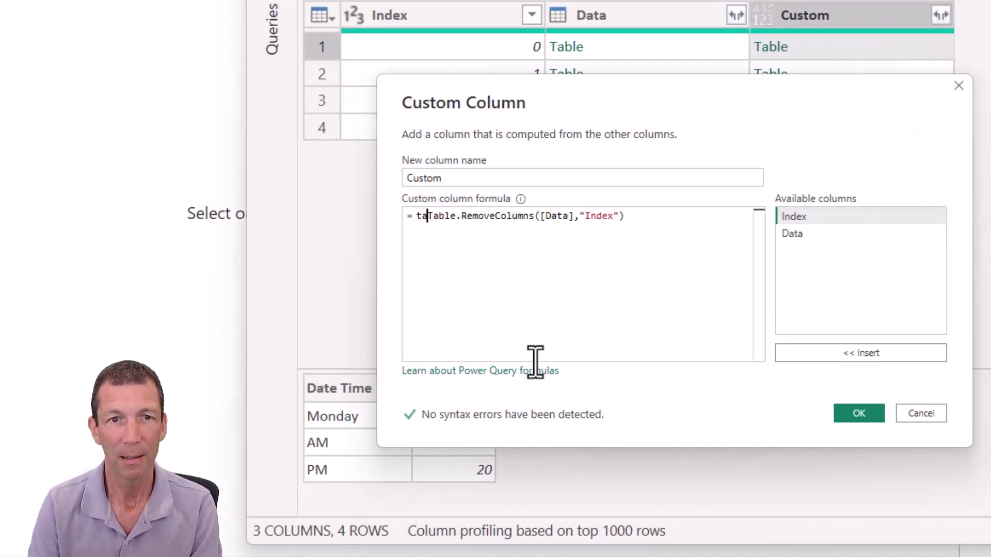
text(ble)
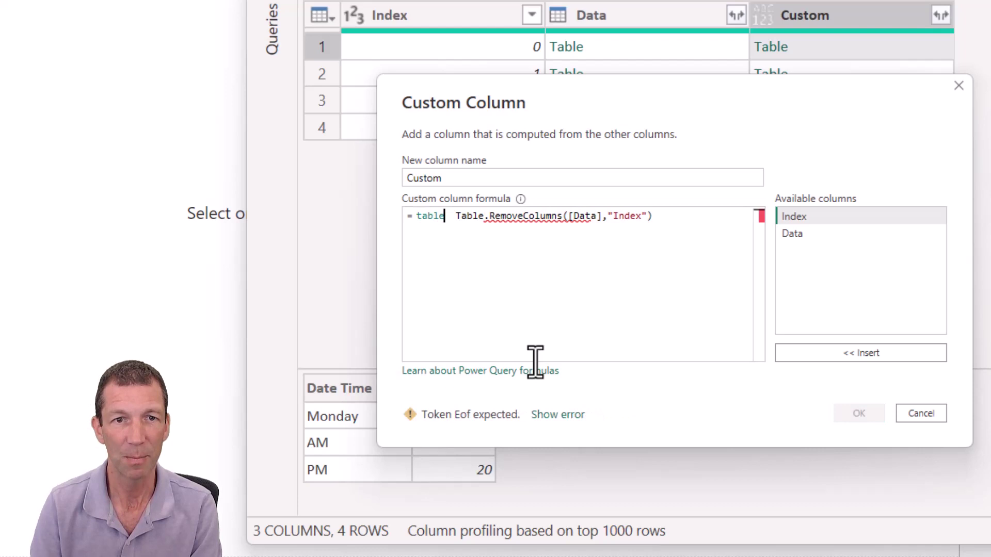
key(Left)
key(Left)
text(ta)
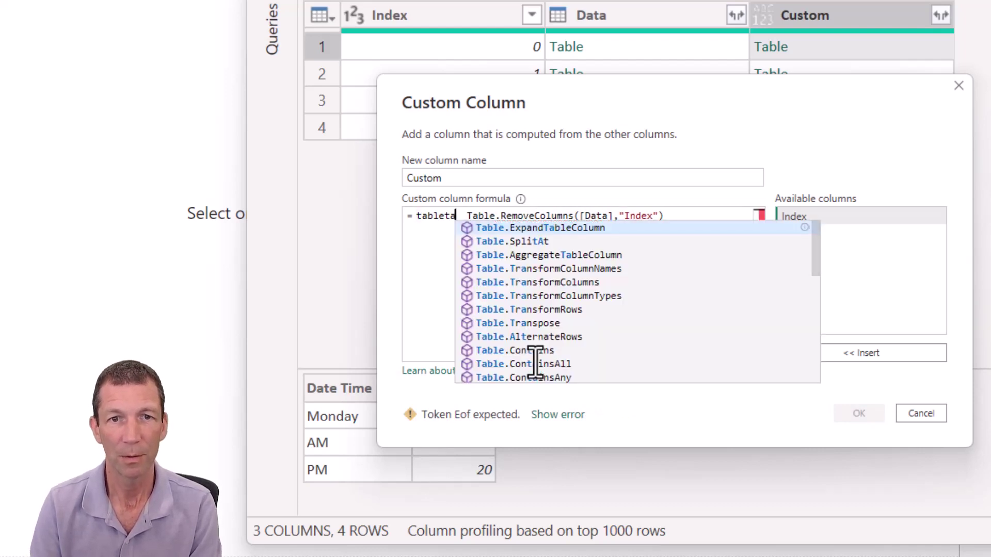
text(ns)
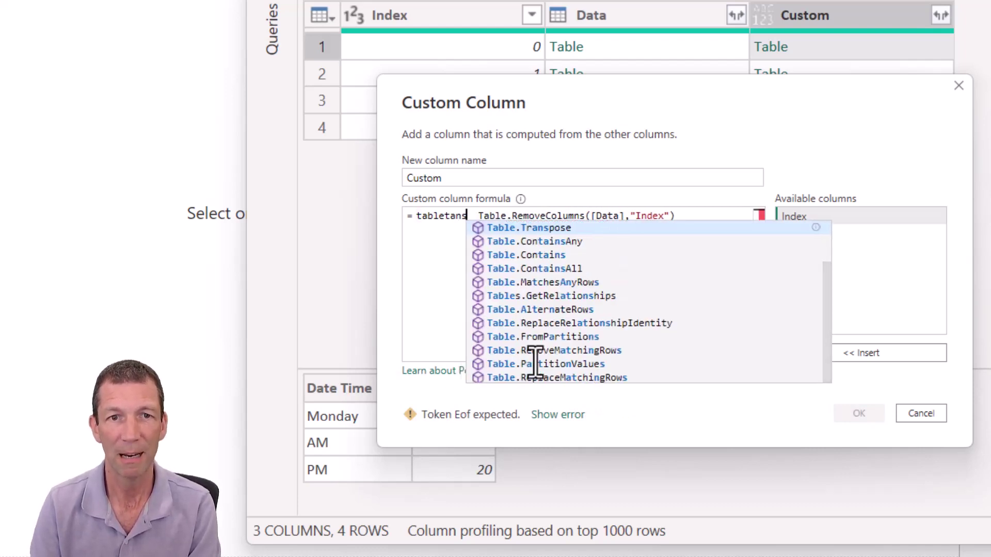
key(Tab)
text(()
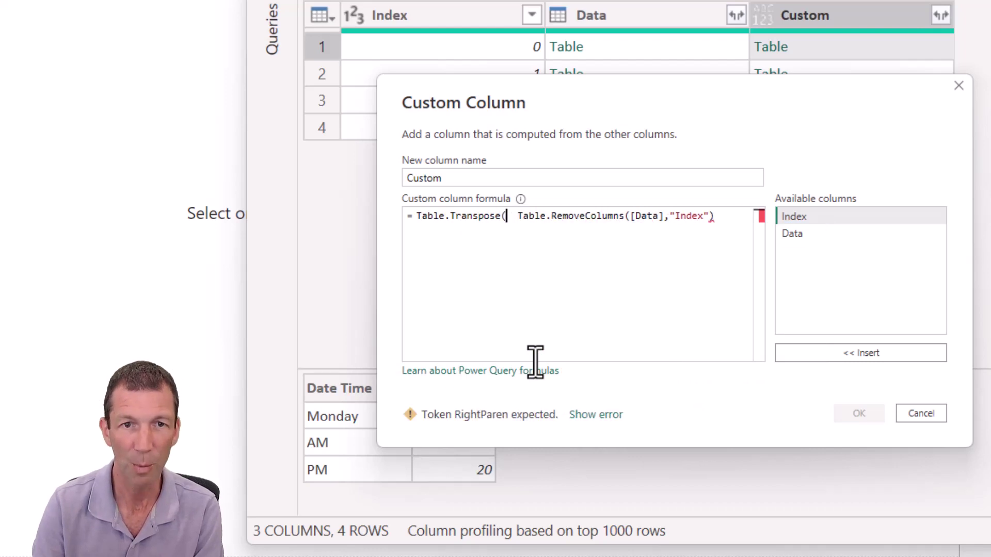
key(Right)
key(Right)
key(Right)
key(Right)
key(Right)
key(Right)
key(Right)
key(Right)
key(Right)
key(Right)
key(Right)
key(Right)
key(Right)
key(Right)
key(Right)
key(Right)
key(Right)
key(Right)
key(Right)
key(Right)
key(Right)
key(Right)
key(Right)
key(Right)
key(Right)
key(Right)
key(Right)
key(Right)
key(Right)
key(Right)
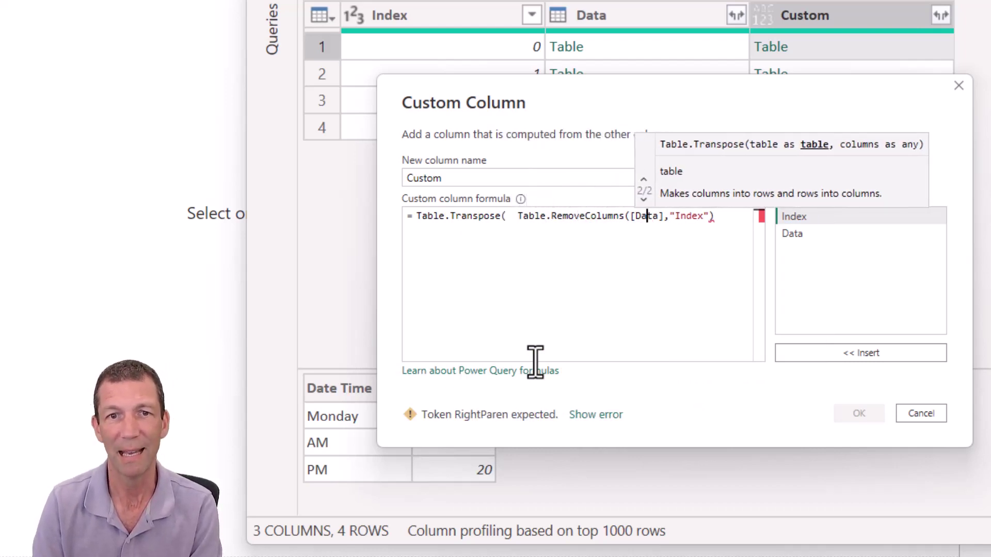
text())
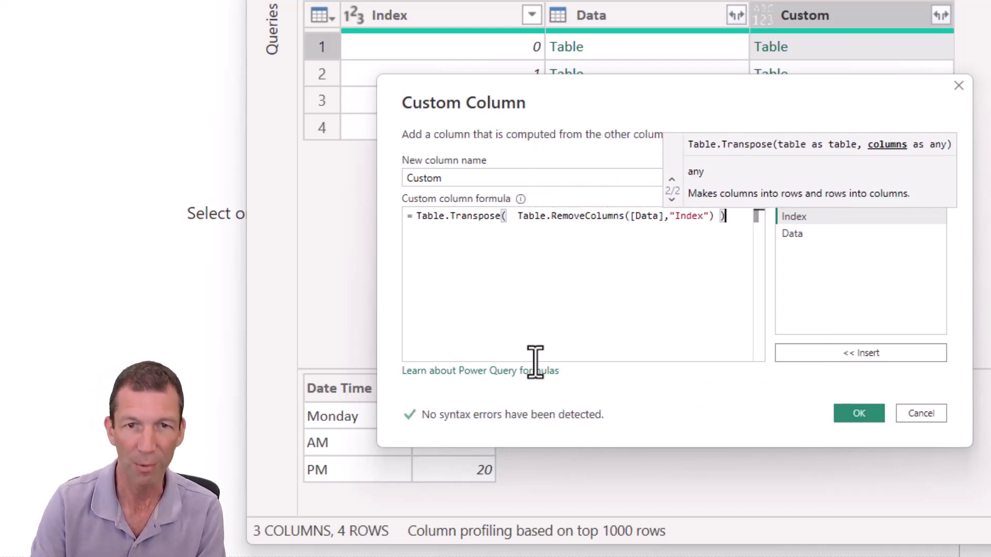
click(839, 411)
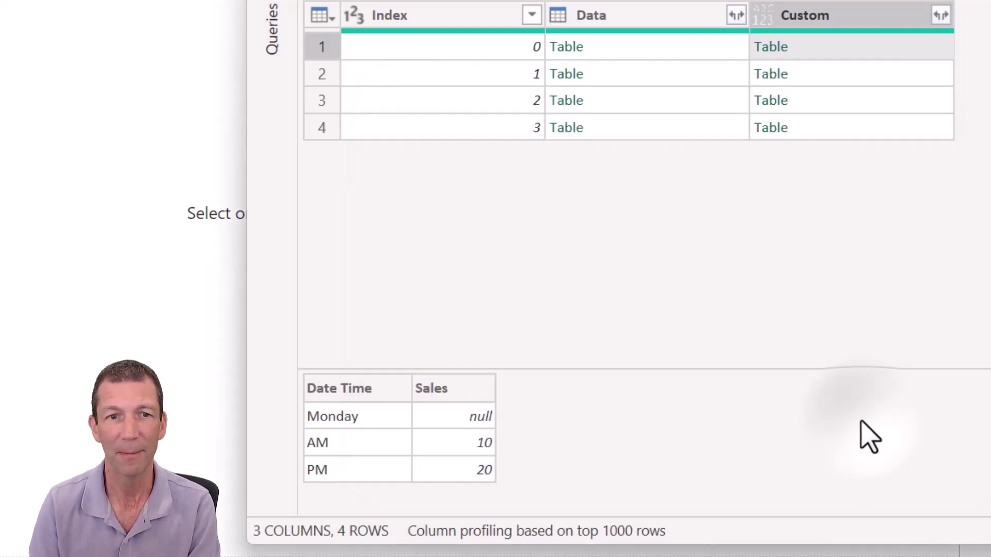
- Keep only the Custom column and expand it into Column1, Column2 and Column3
click(824, 49)
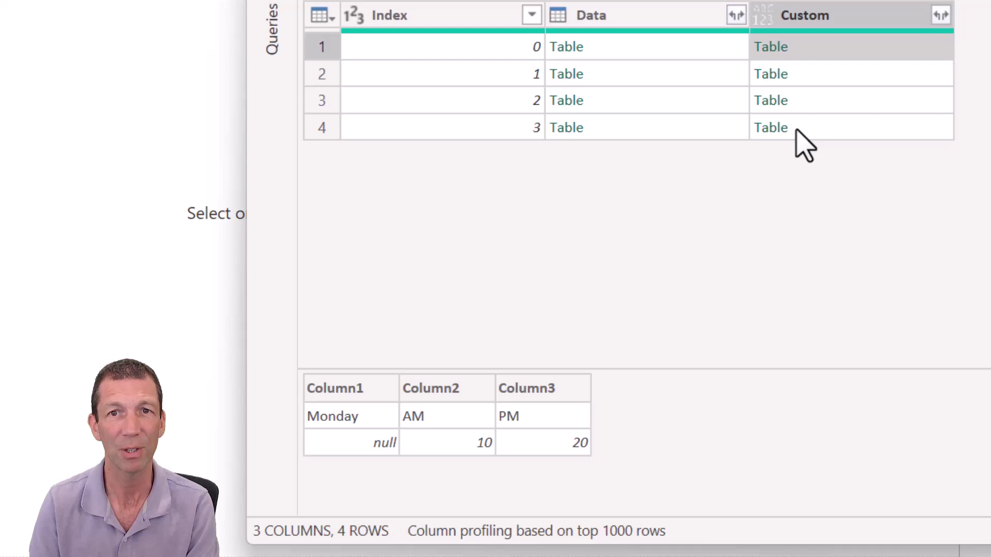
click(839, 13)
right_click(838, 13)
click(787, 44)
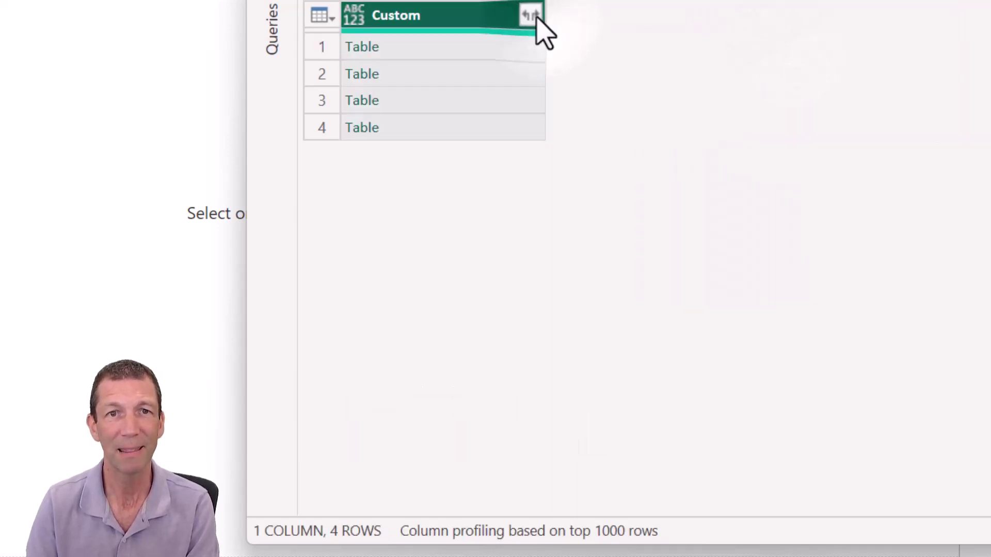
click(535, 16)
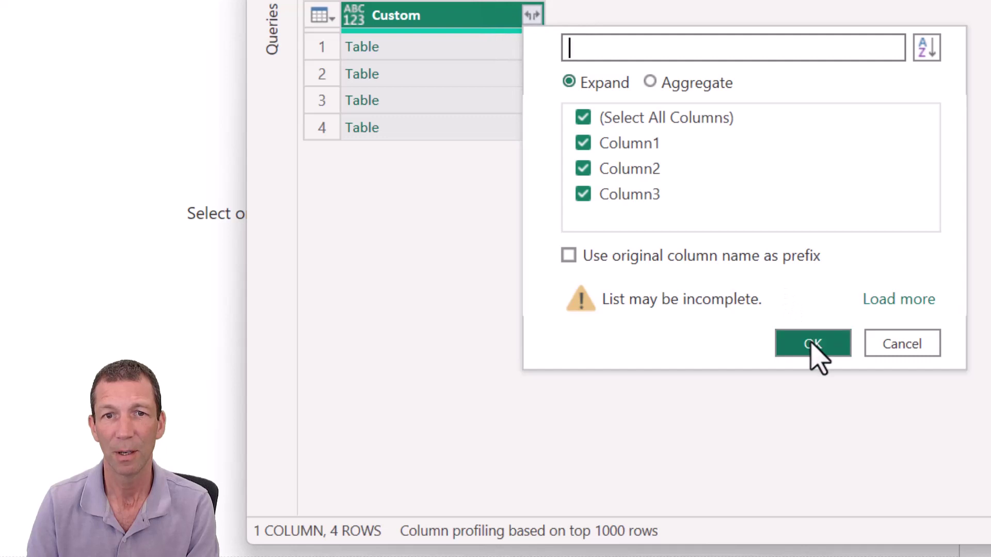
click(811, 346)
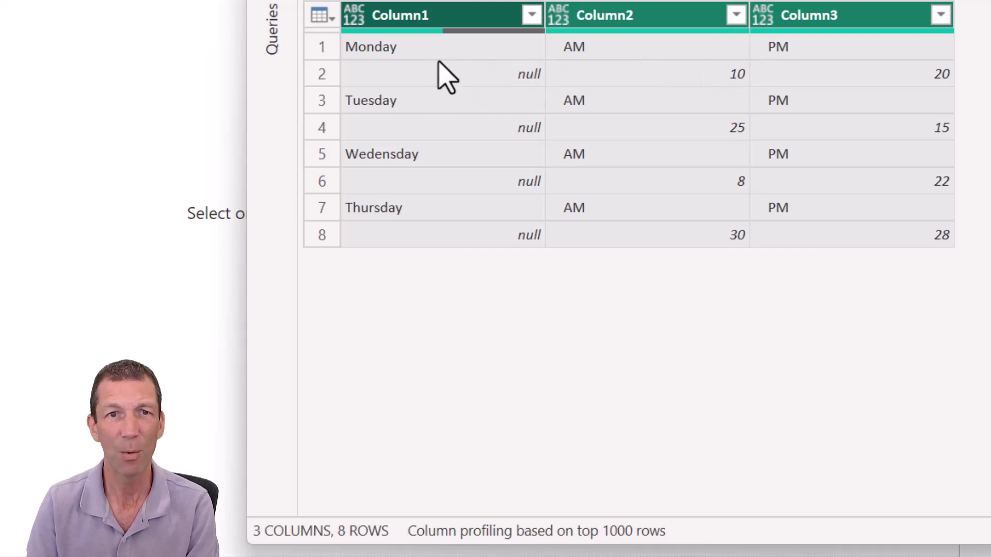
- Fill the day names down through the empty cells of Column1
click(459, 21)
right_click(460, 18)
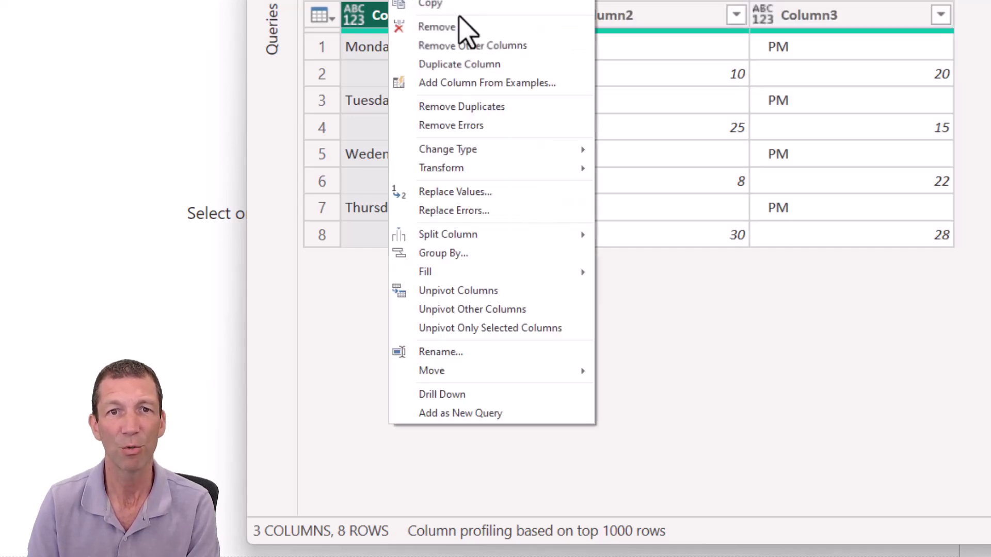
mouse_move(475, 273)
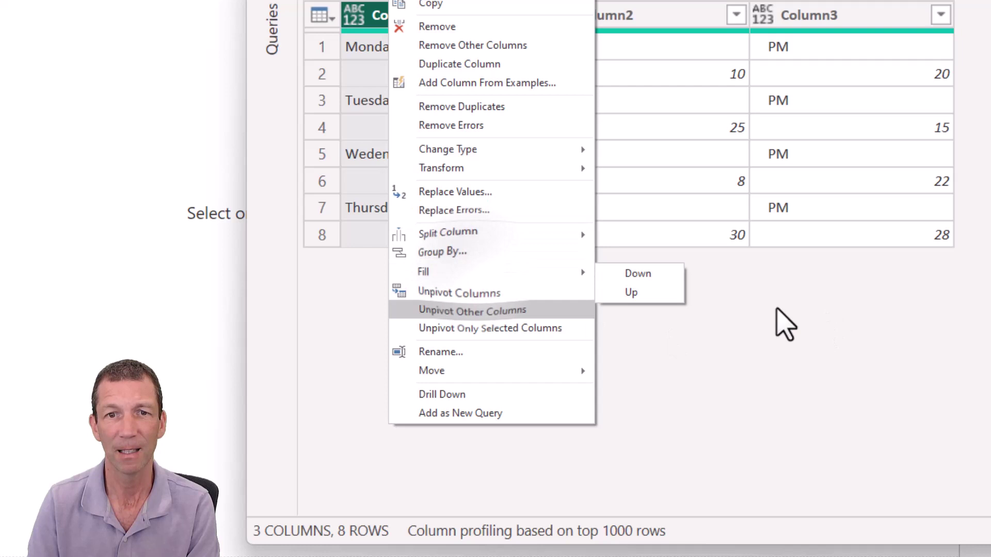
click(662, 274)
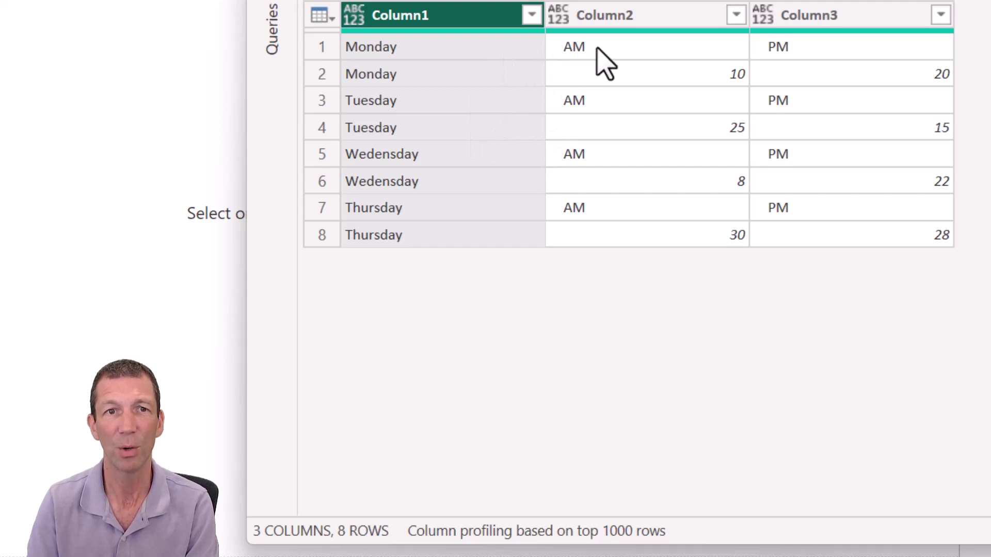
- Rename the three columns Day, AM and PM
double_click(461, 23)
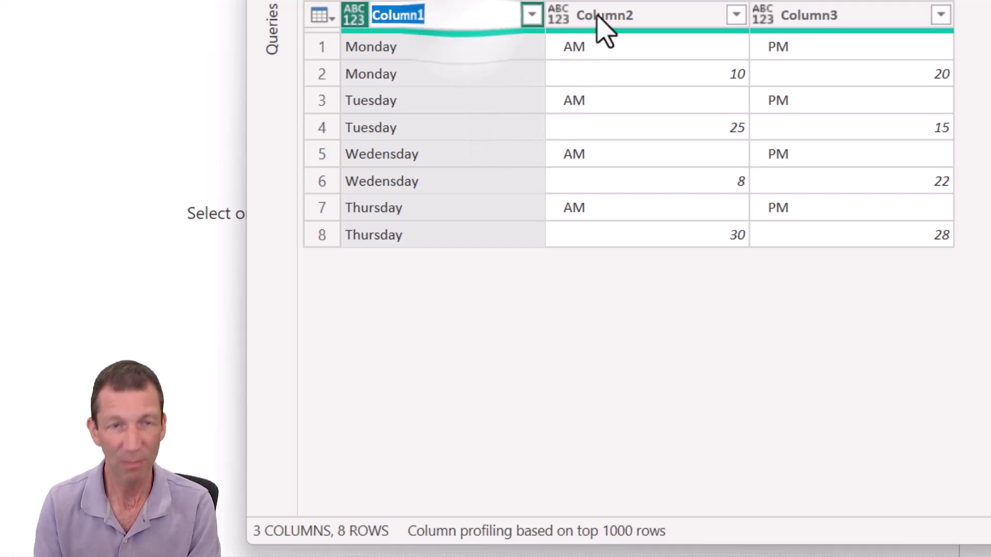
text(DA)
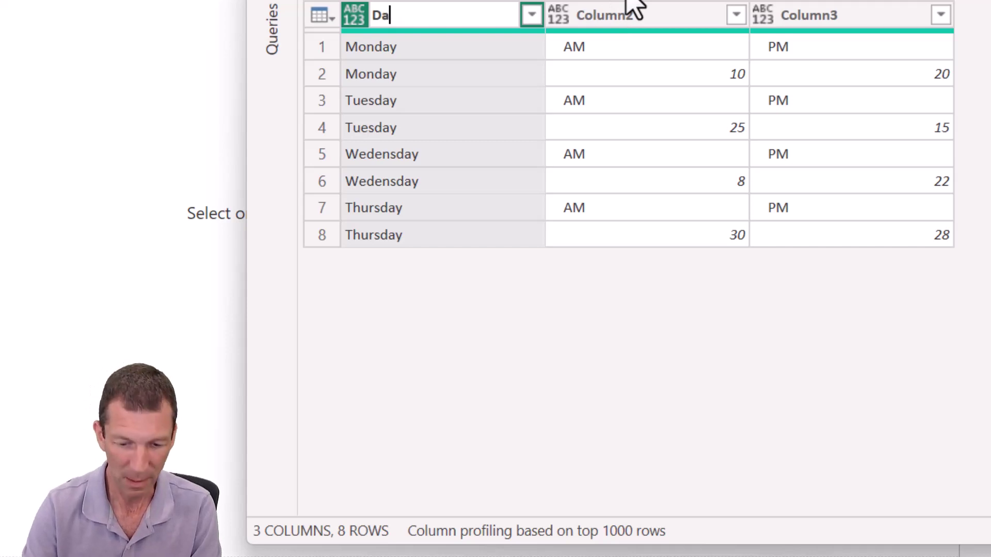
text(y)
key(Return)
double_click(646, 23)
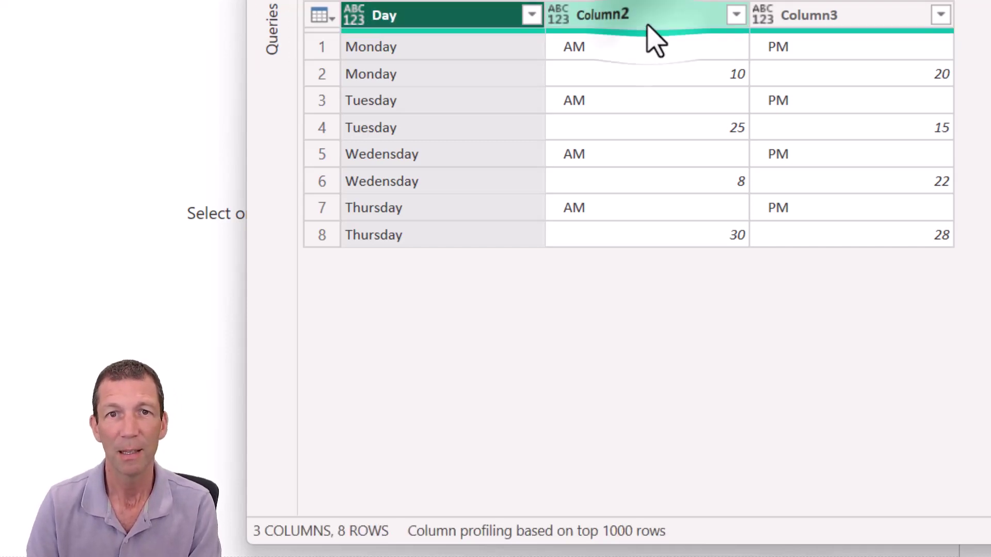
text(AM)
key(Return)
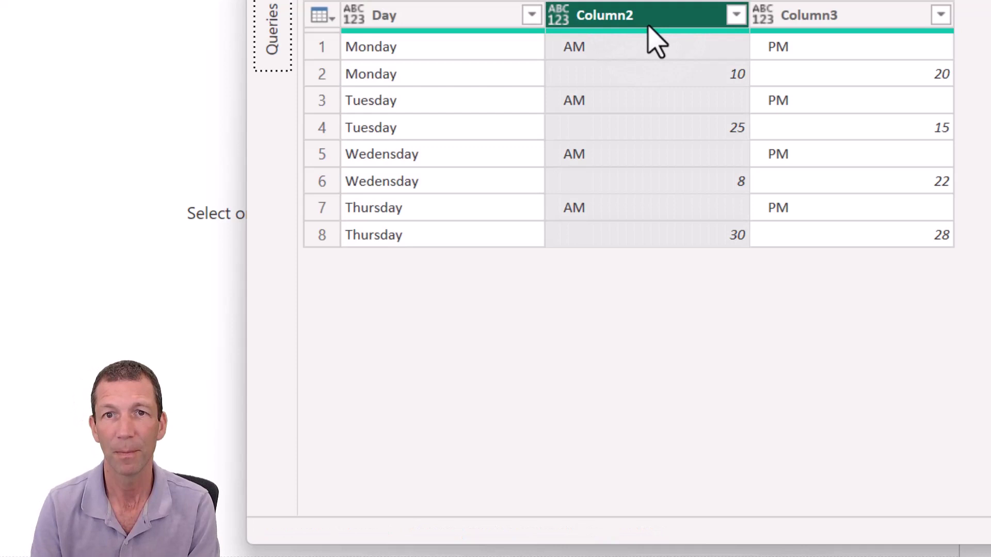
double_click(802, 18)
text(P<M)
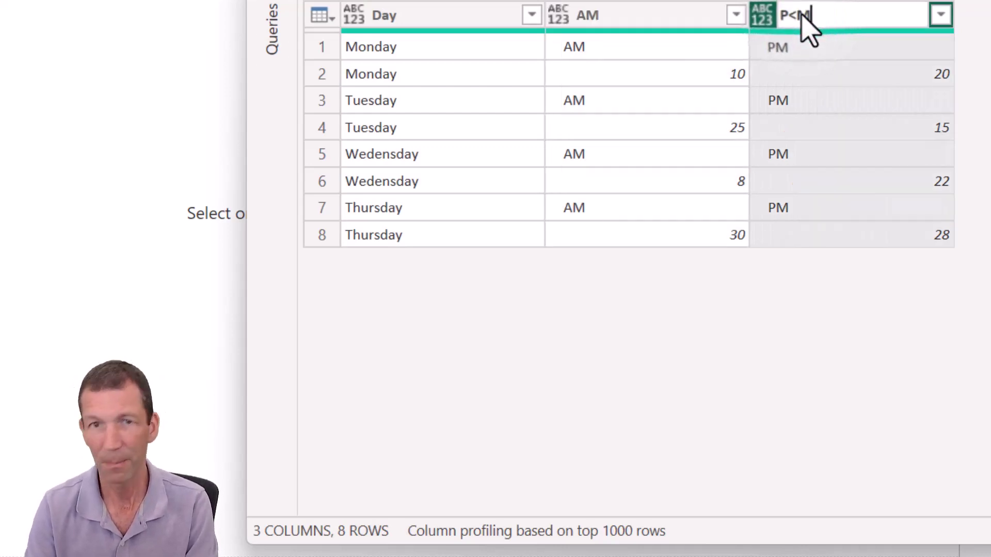
key(Return)
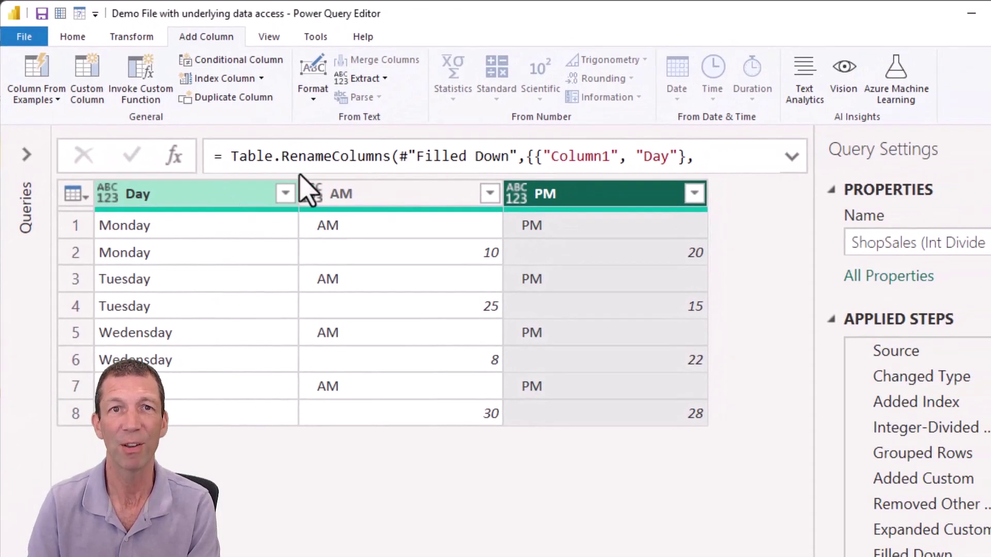
- Remove alternate rows with first row 1, 1 row removed and 1 kept, leaving Monday–Thursday
click(107, 11)
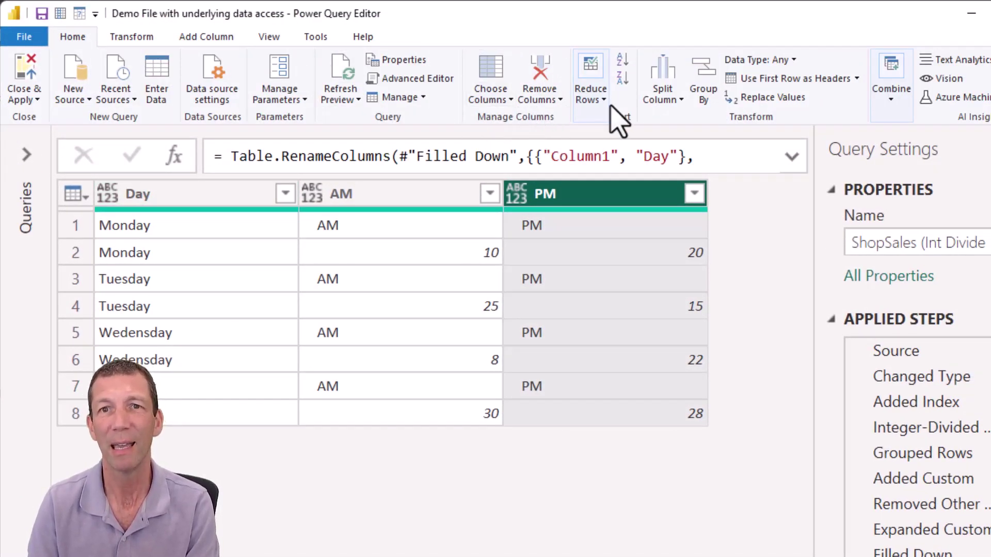
click(600, 114)
click(585, 170)
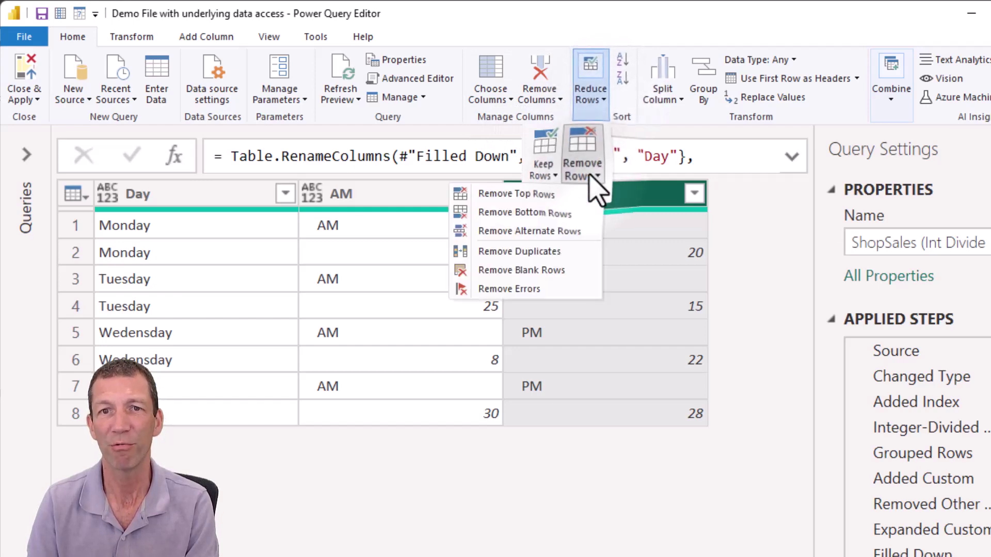
click(558, 233)
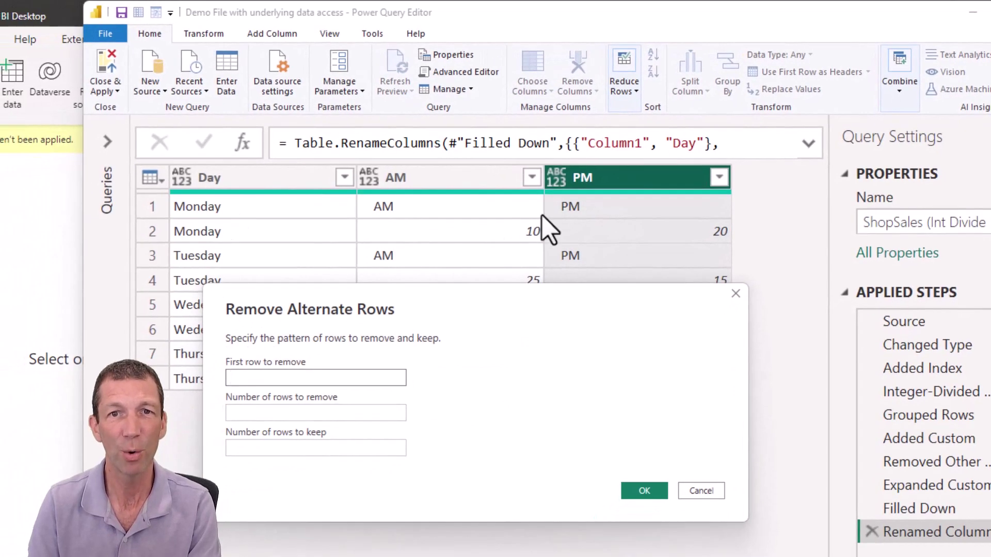
text(1)
click(311, 413)
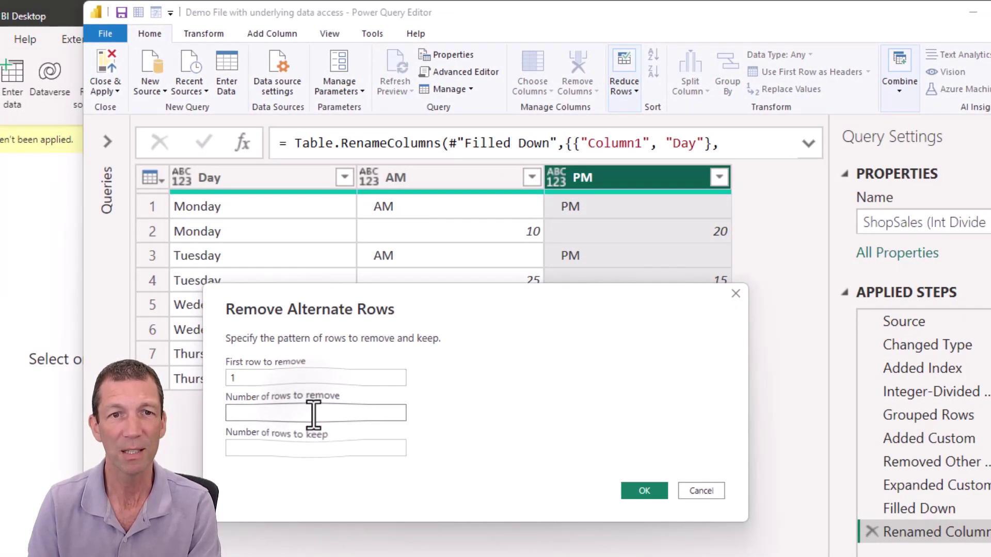
text(1)
click(292, 447)
text(1)
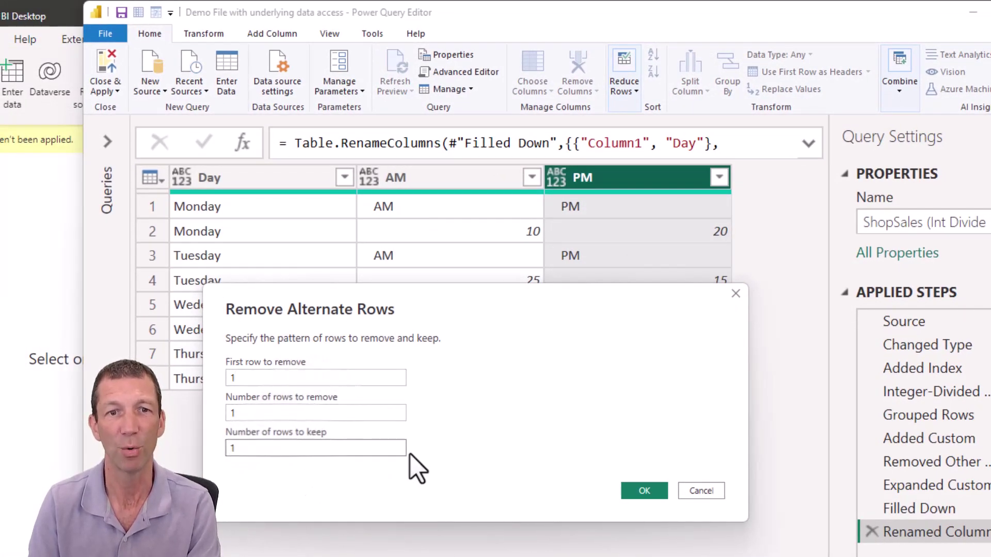
click(639, 490)
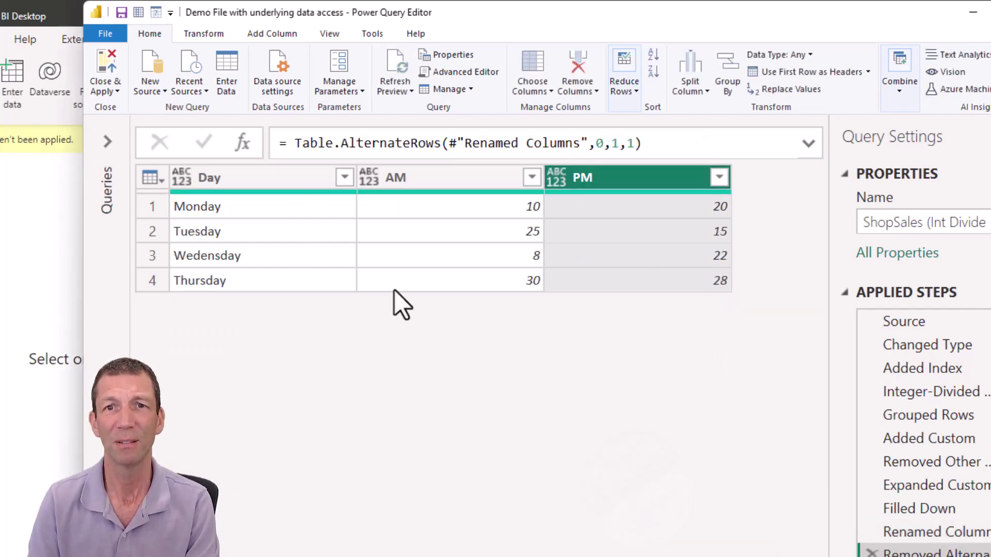
click(279, 178)
- Detect data types on all three columns, making Day text and AM, PM whole numbers
shift+click(613, 176)
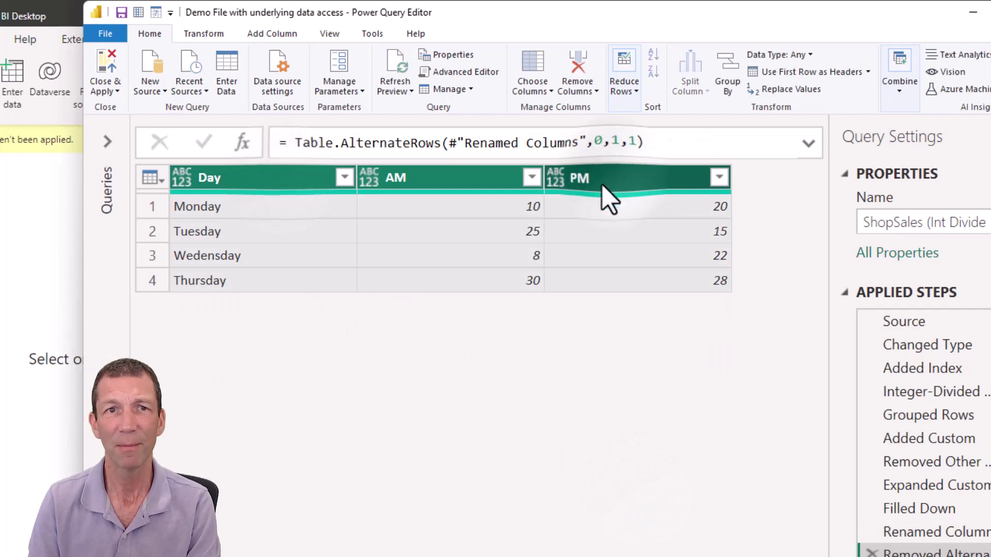
click(214, 35)
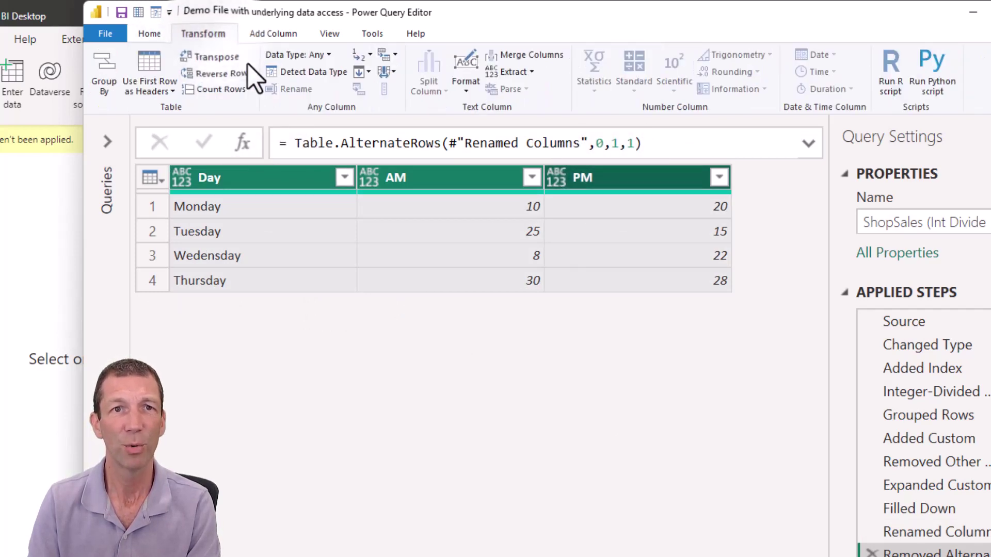
click(299, 73)
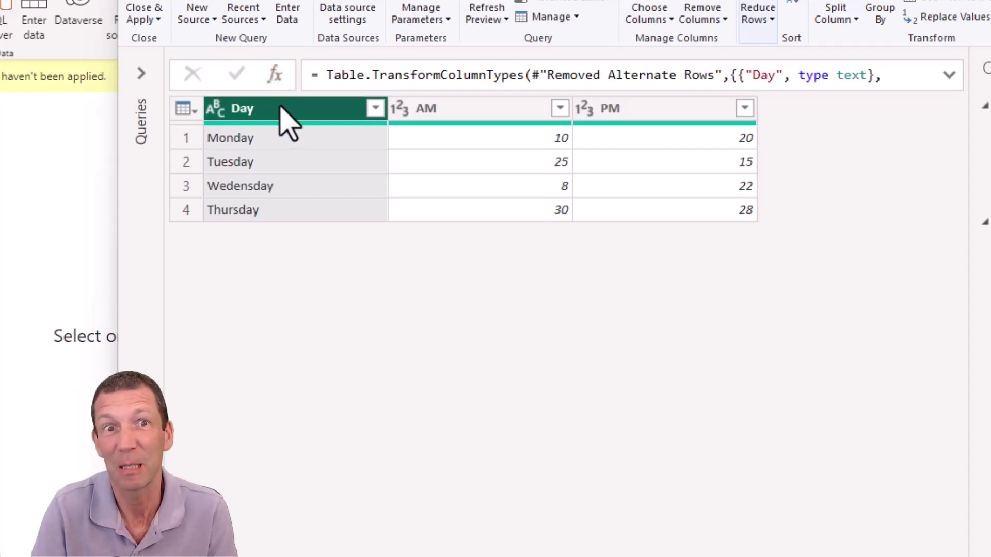
- Unpivot the AM and PM columns beside Day into rows and rename Attribute to 'AM PM'
right_click(282, 108)
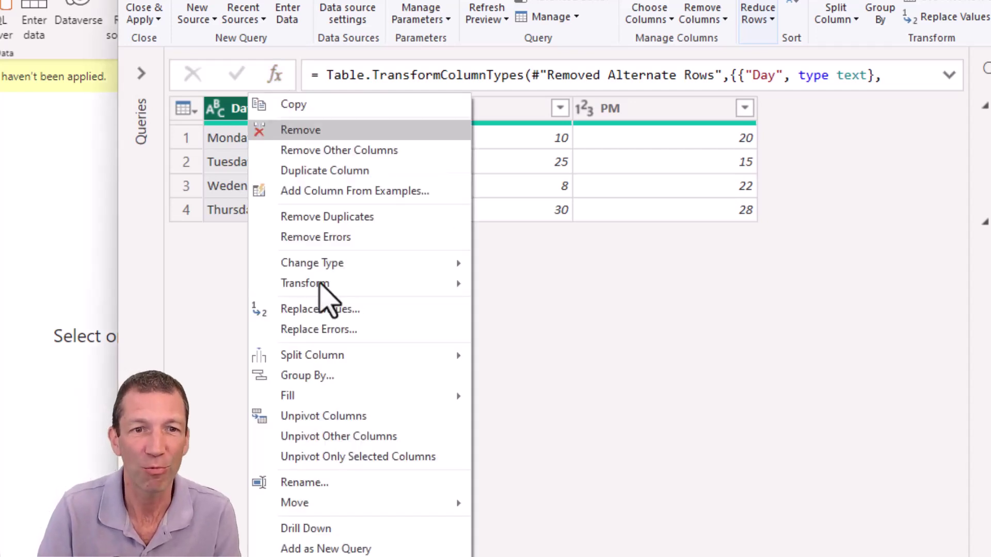
click(388, 445)
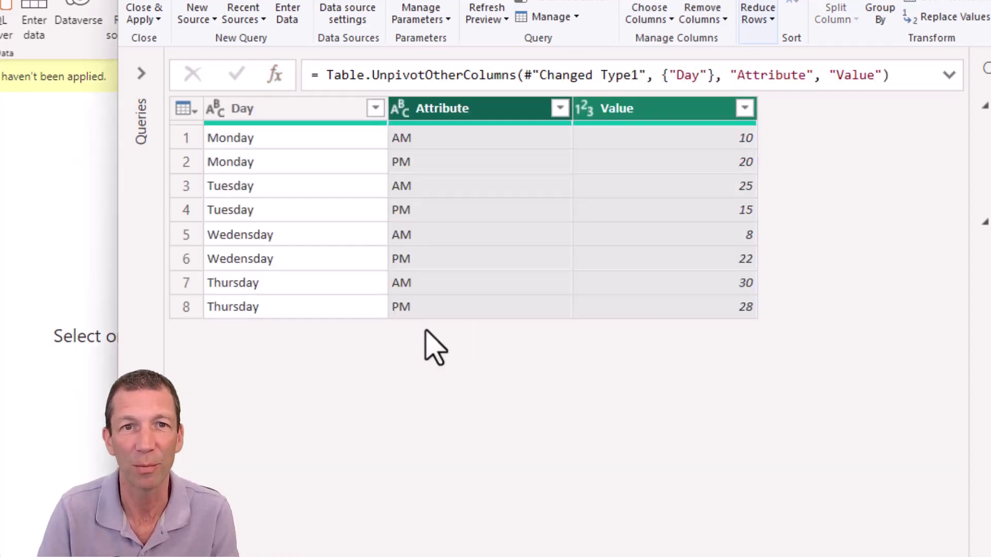
double_click(509, 105)
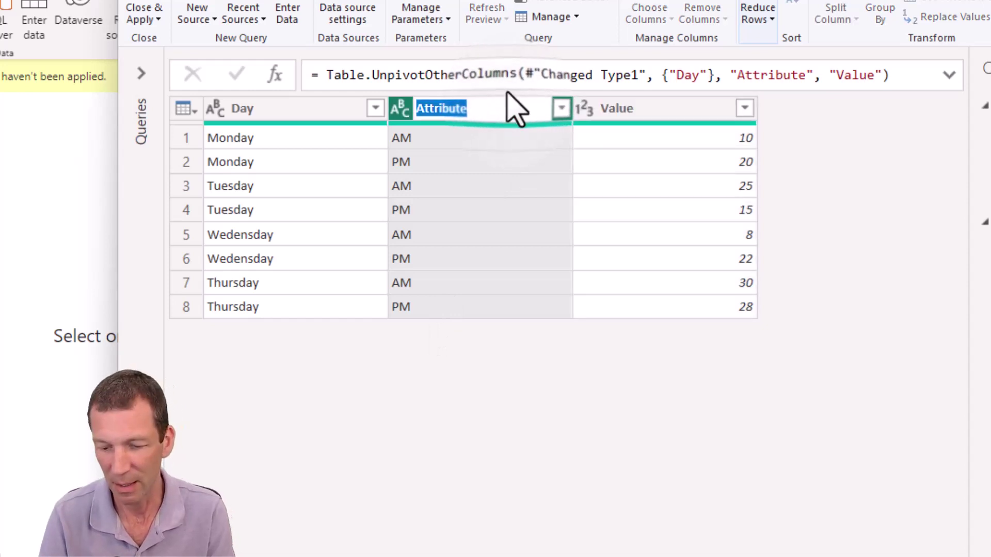
text(AM PM)
key(Return)
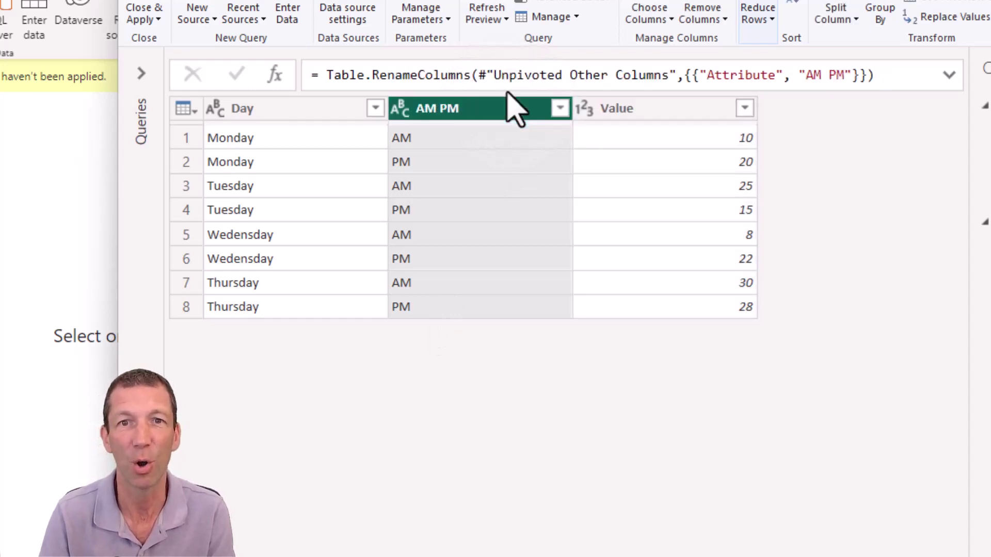
click(638, 112)
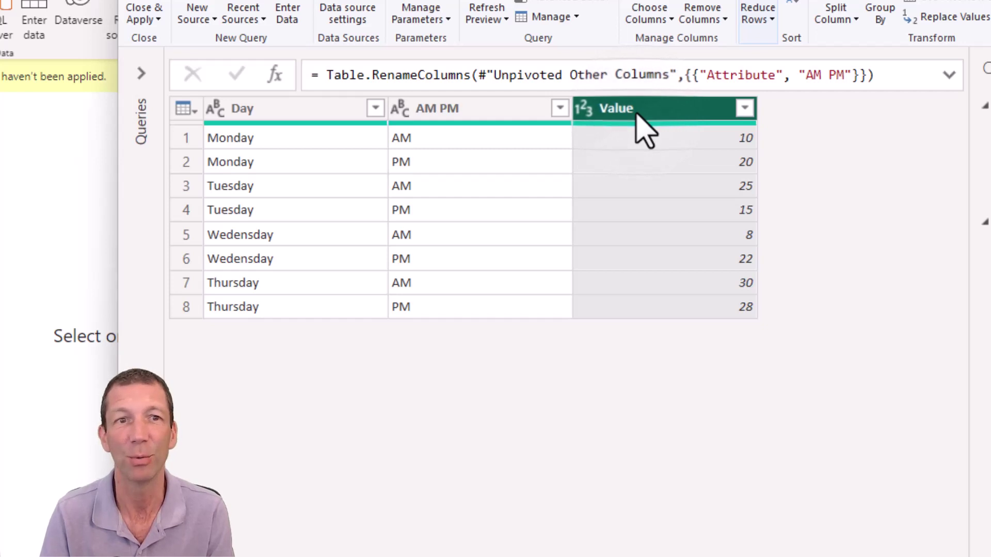